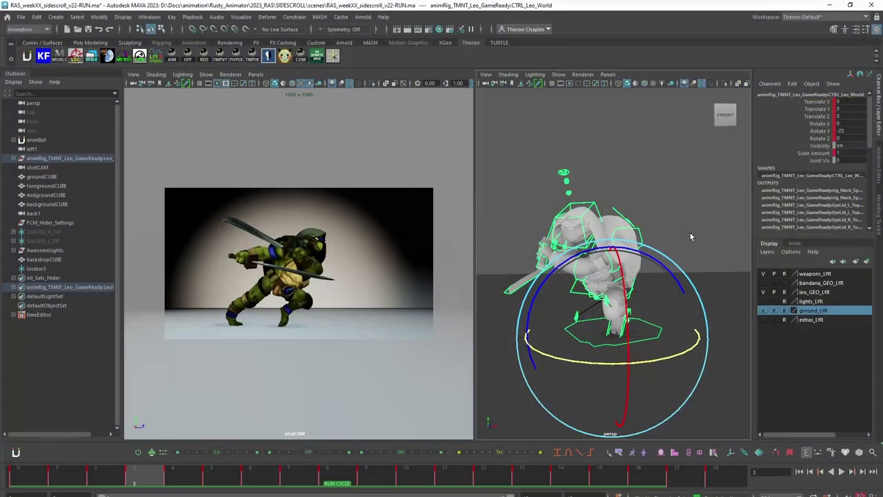
Step: Try moving the rig's world control forward along its facing direction at frame 11, and undo the move
left_click(691, 238)
left_click_drag(642, 340, 679, 330, "alt")
left_click(601, 342)
key("e")
key("w")
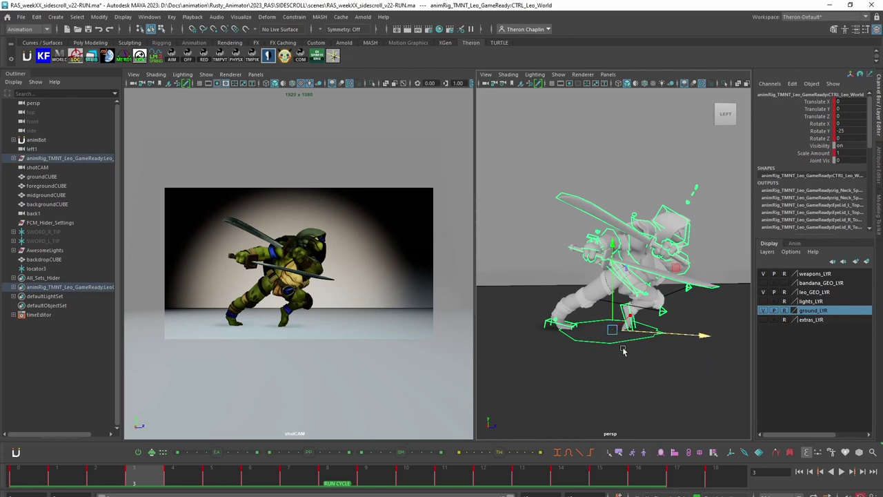
left_click_drag(94, 470, 458, 473)
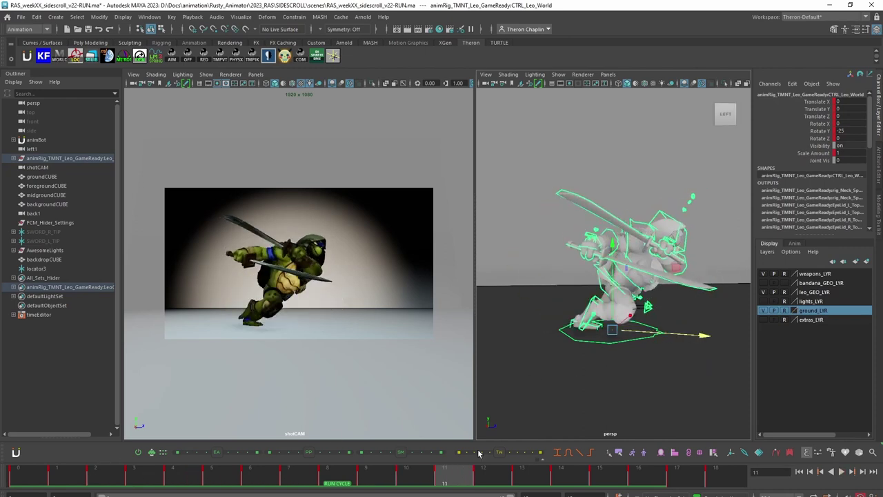
left_click_drag(668, 336, 706, 345)
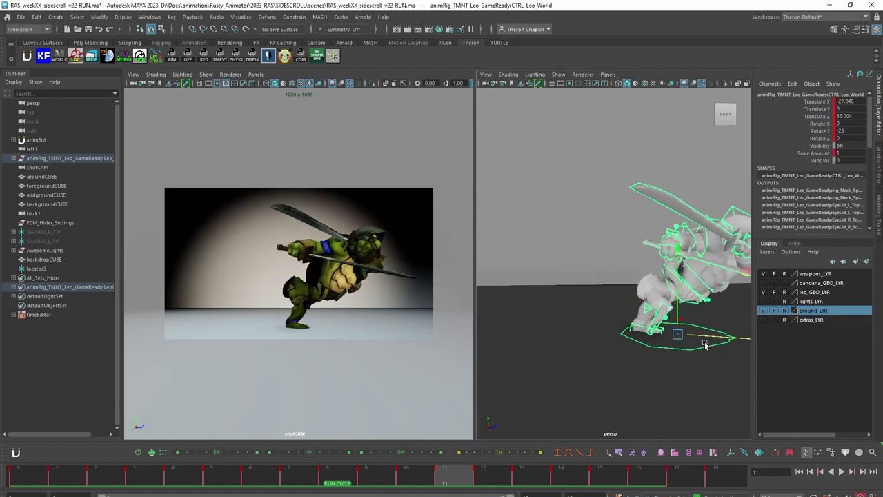
key("ctrl+z")
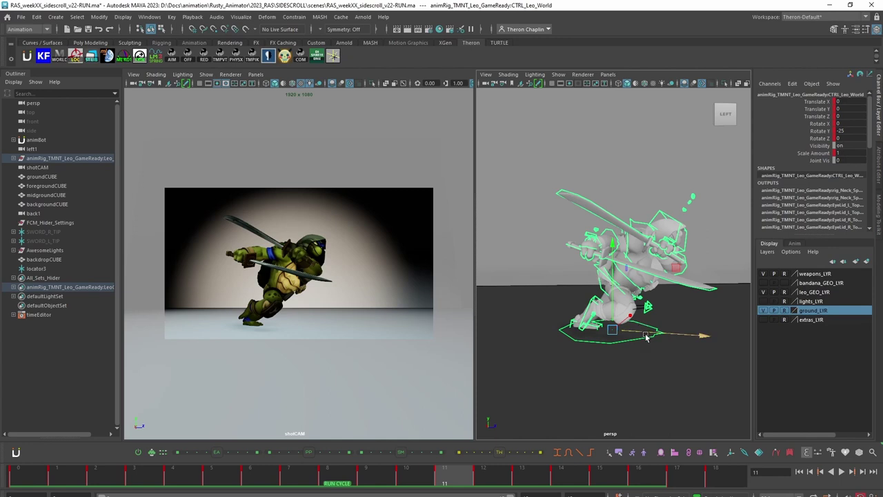
Step: Try rotating the world control around its Y axis at frame 11, and undo the rotation
left_click_drag(653, 358, 567, 357, "alt")
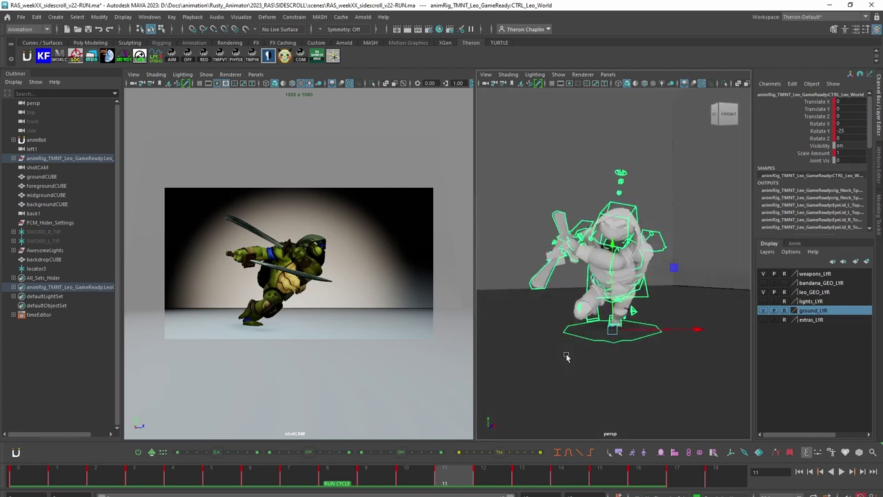
key("e")
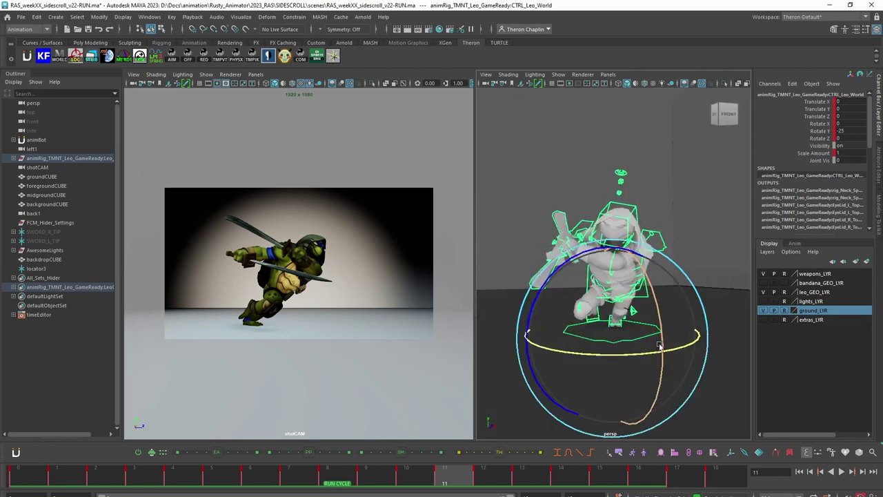
left_click_drag(659, 345, 644, 357)
key("ctrl+z")
key("ctrl+z")
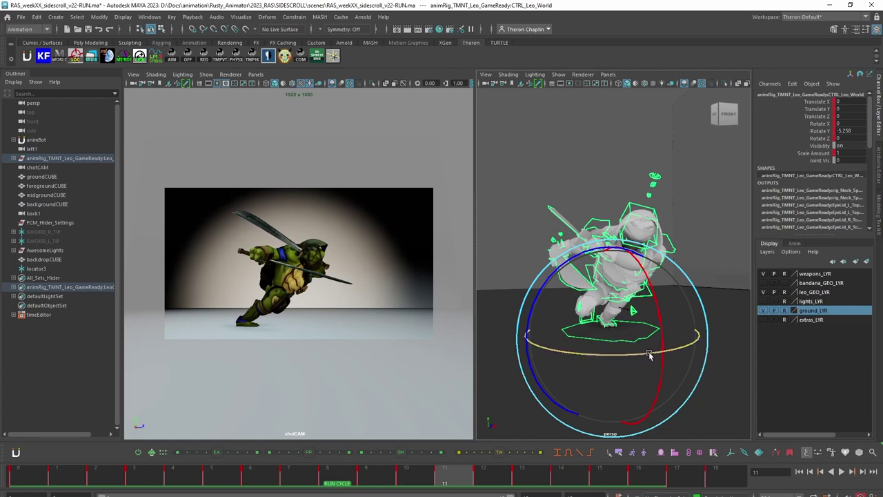
key("ctrl+z")
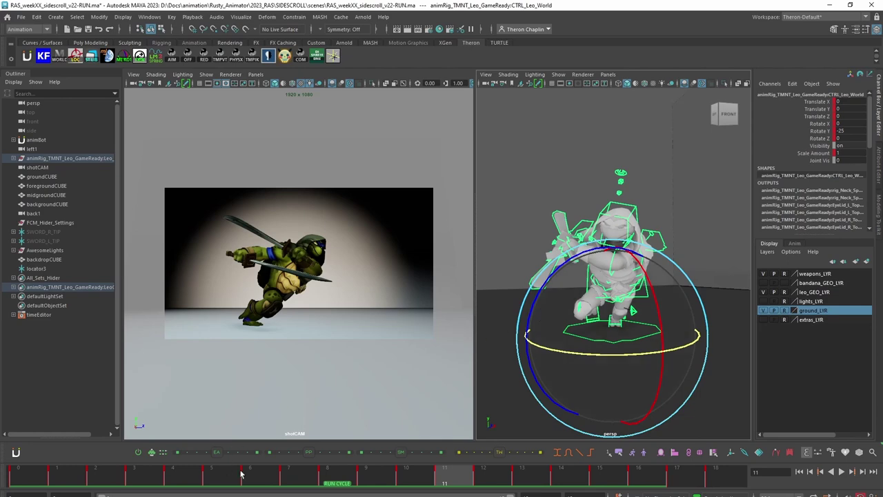
Step: Play back the run cycle, stop it, and clear the selection
left_click(842, 472)
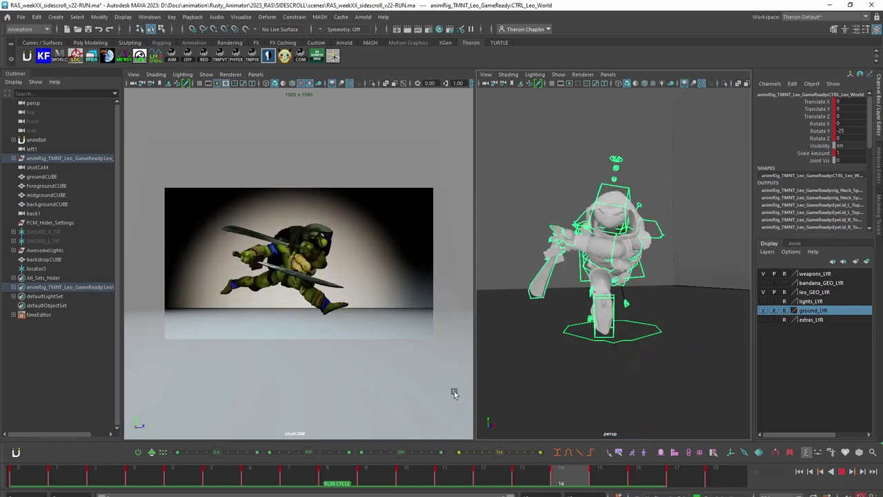
key("Escape")
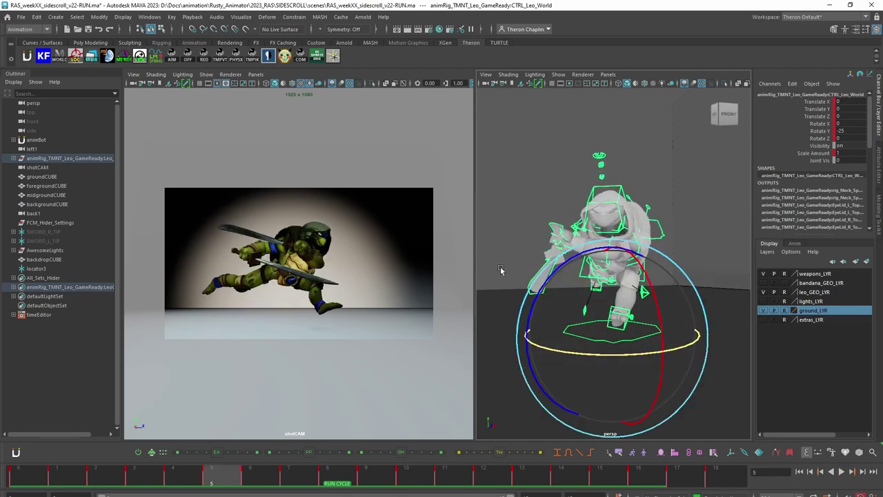
left_click(671, 326)
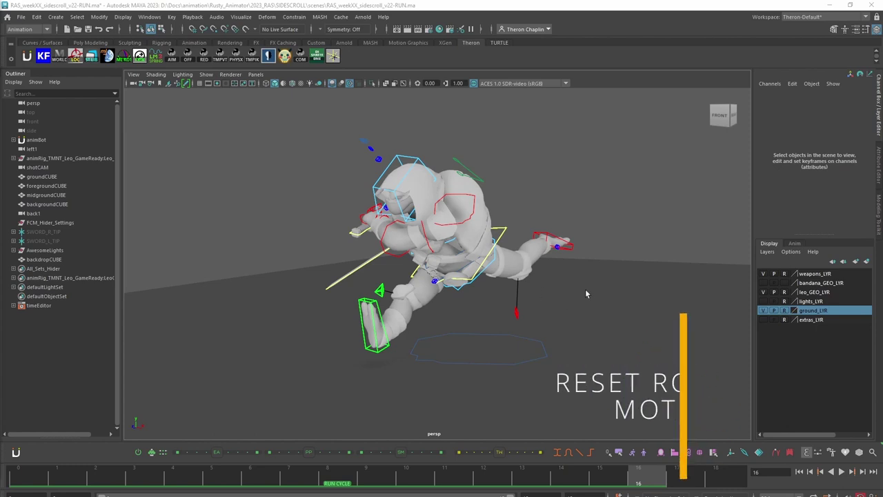
Step: Select both foot controls and the body control at frame 16, inspect the pose from several angles, and clear the selection
left_click_drag(586, 288, 566, 292, "alt")
mouse_move(567, 292)
middle_mouse_down("alt")
mouse_move(548, 295)
mouse_move(561, 298)
middle_mouse_up("alt")
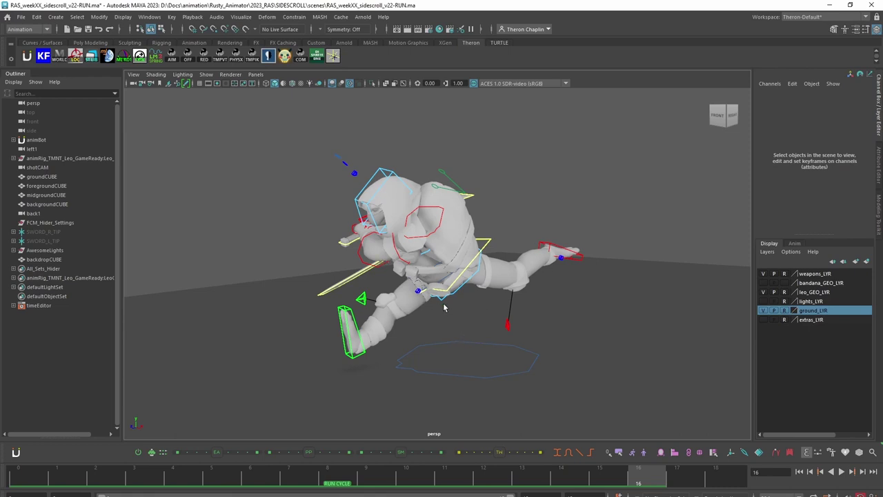
left_click_drag(465, 308, 590, 276, "alt")
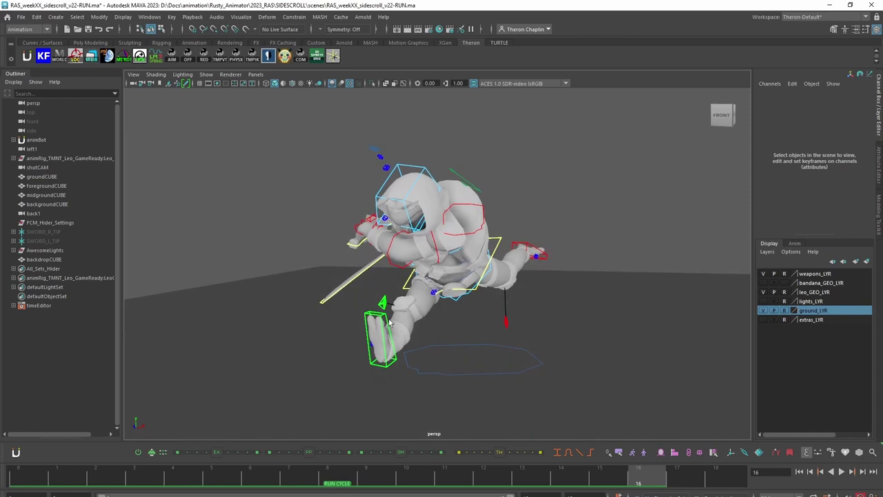
left_click_drag(356, 312, 416, 336)
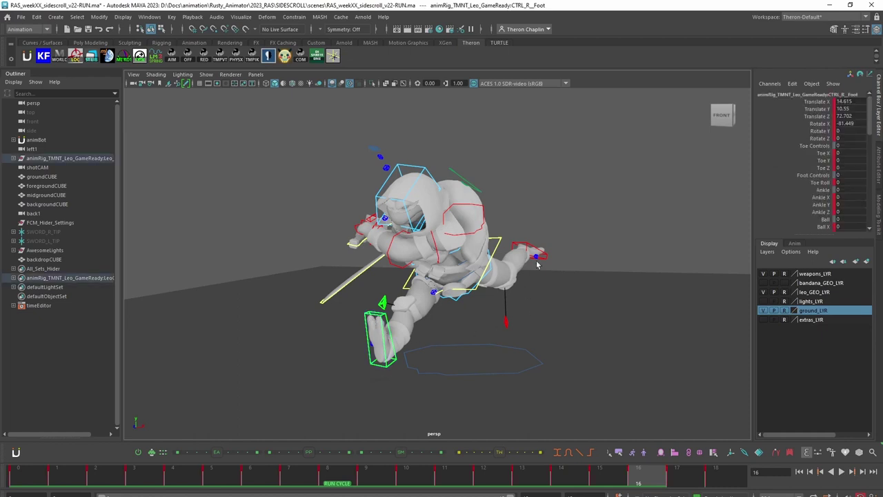
left_click_drag(547, 258, 531, 283, "alt")
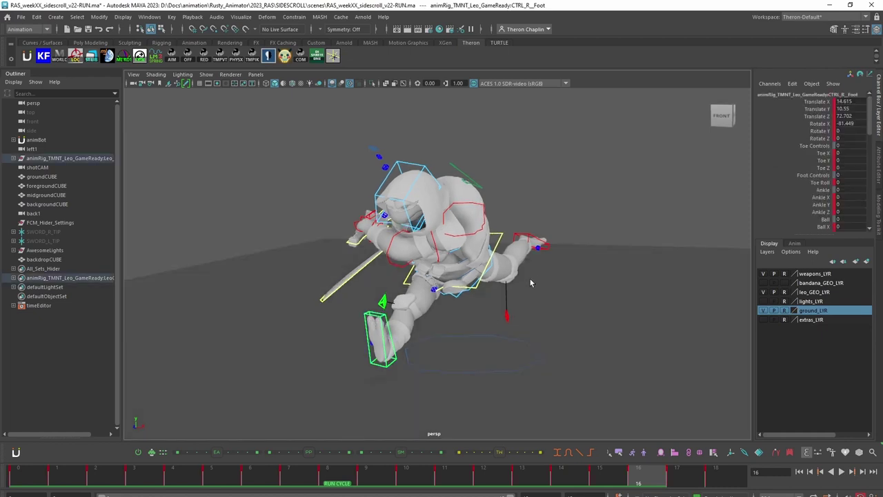
left_click(548, 249)
left_click(501, 236)
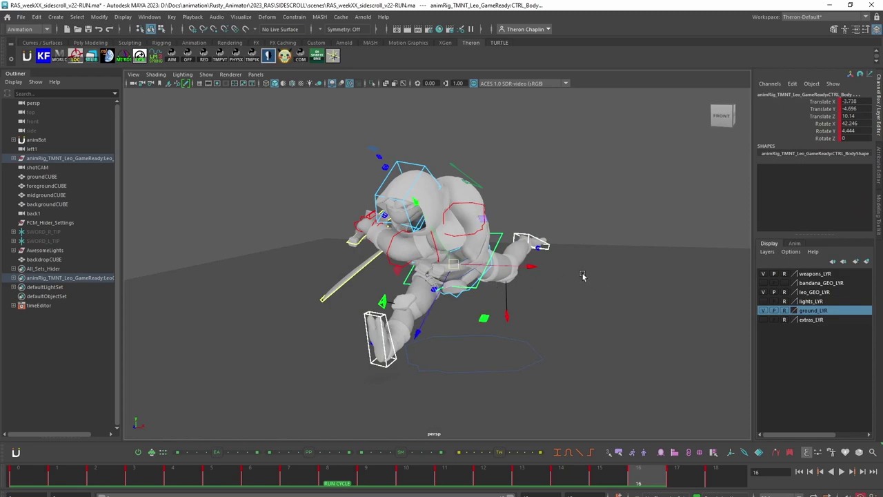
mouse_move(583, 273)
left_mouse_down("alt")
mouse_move(675, 256)
mouse_move(598, 263)
left_mouse_up("alt")
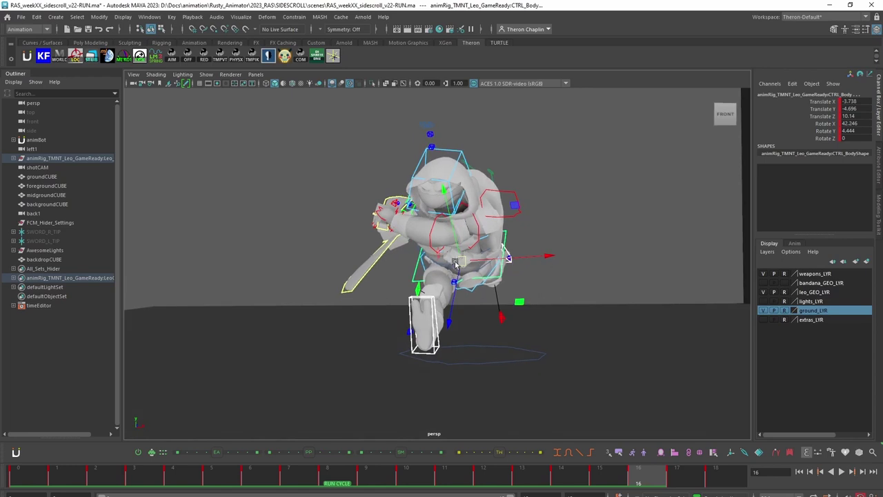
left_click_drag(458, 261, 494, 258)
middle_click_drag(611, 271, 588, 281)
mouse_move(507, 326)
left_mouse_down("alt")
mouse_move(573, 321)
mouse_move(512, 324)
left_mouse_up("alt")
left_click(511, 324)
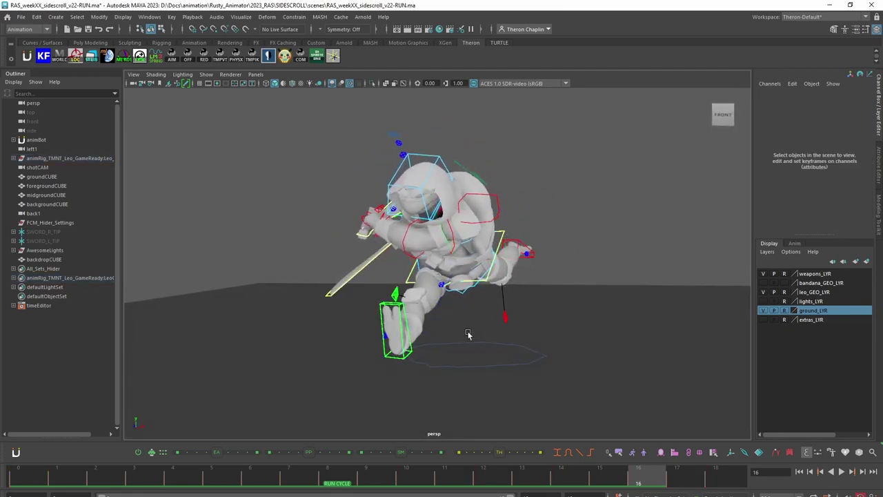
Step: Try rotating the world control around its Y axis at frame 16, and undo the rotation
left_click(478, 369)
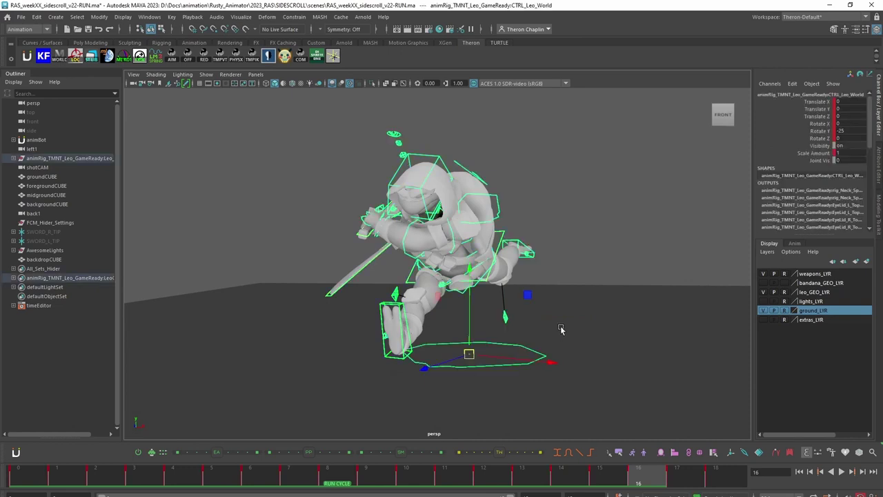
key("e")
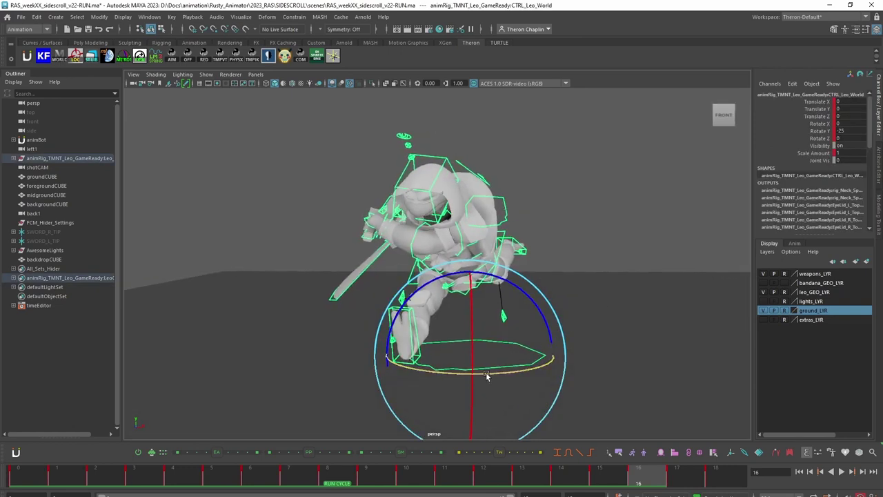
left_click_drag(486, 377, 510, 366)
key("ctrl+z")
key("ctrl+z")
key("ctrl+z")
key("ctrl+z")
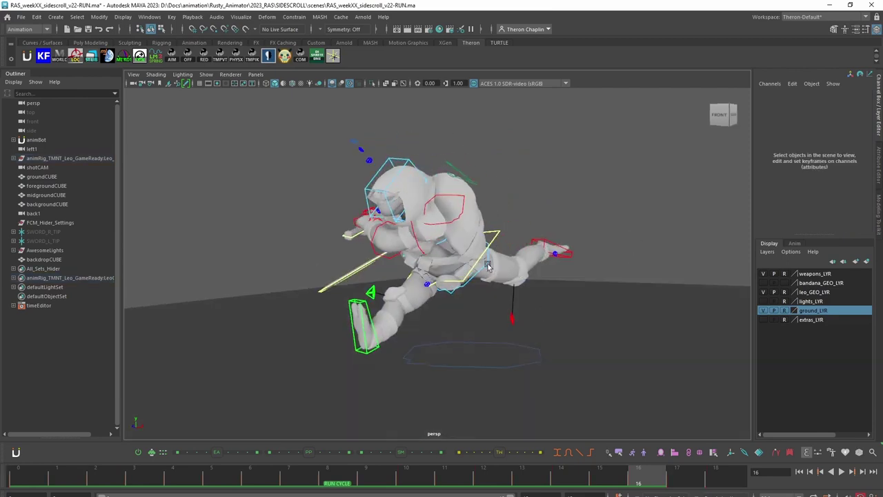
Step: Create a locator and set its X, Y and Z scale to 30
left_click(36, 16)
mouse_move(56, 18)
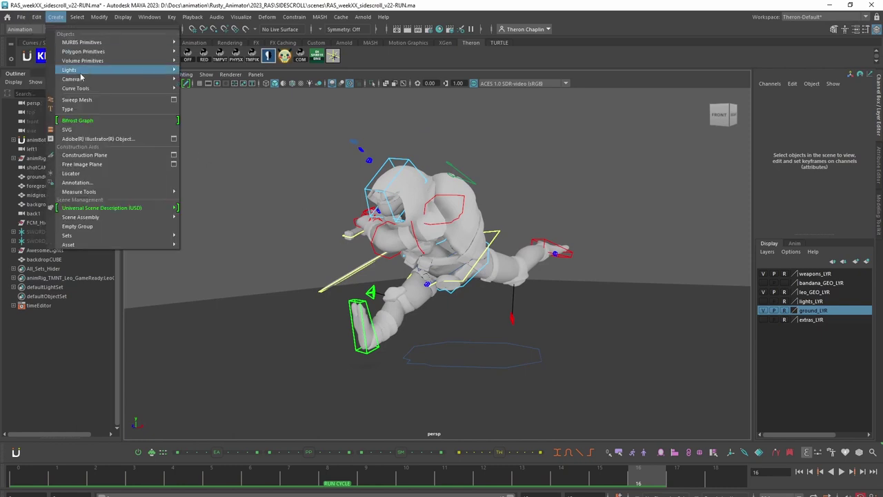
left_click(76, 173)
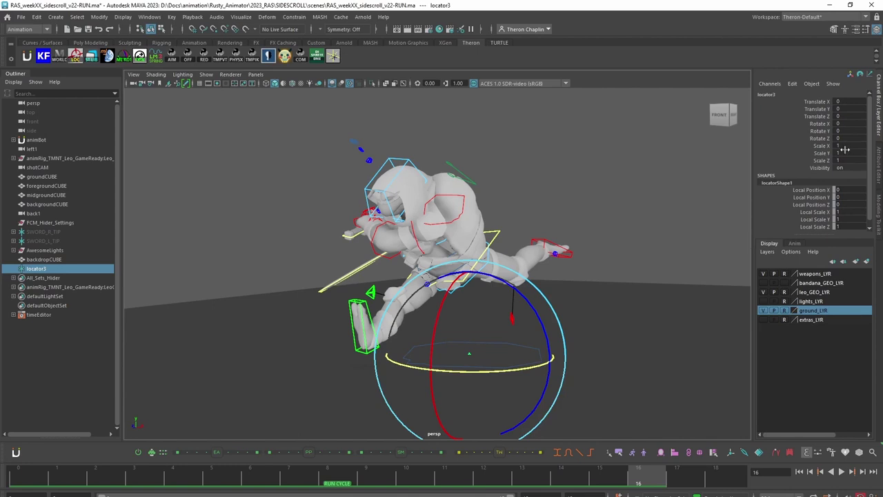
left_click_drag(845, 150, 849, 159)
key("Return")
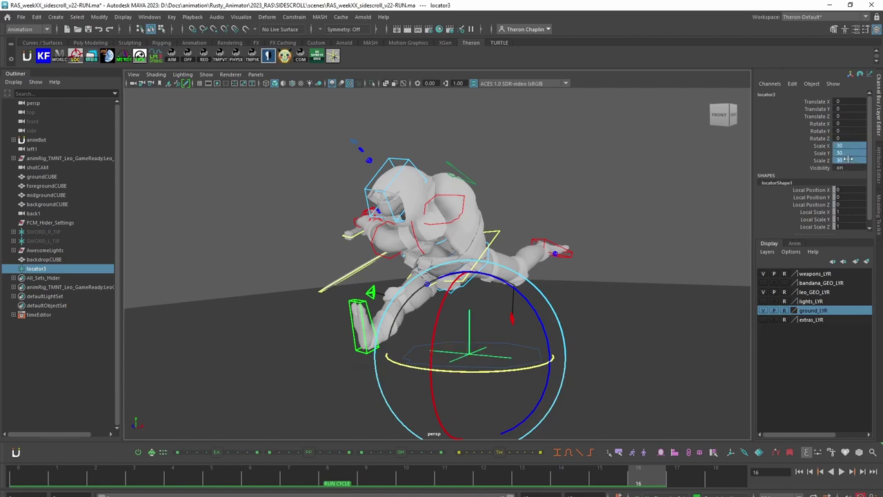
left_click(624, 264)
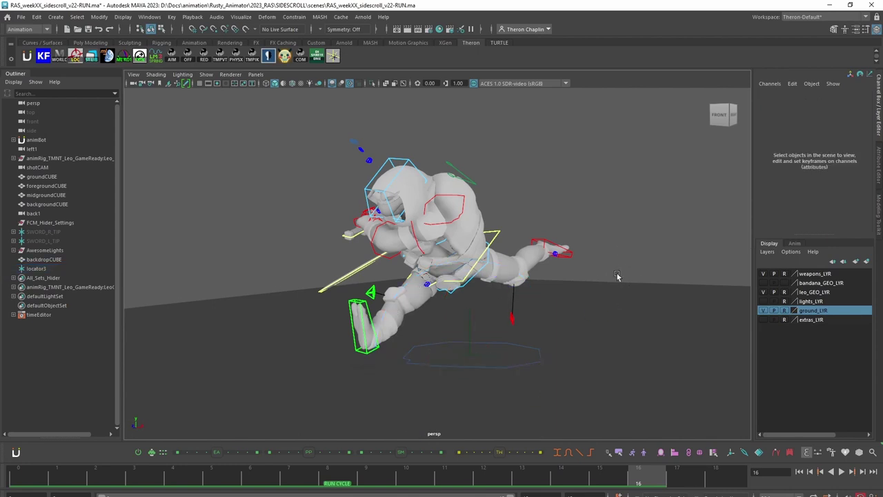
Step: Match the locator's translation and rotation to the right foot control, keeping the Match Transformations commands in a floating window
left_click_drag(613, 273, 611, 282, "alt")
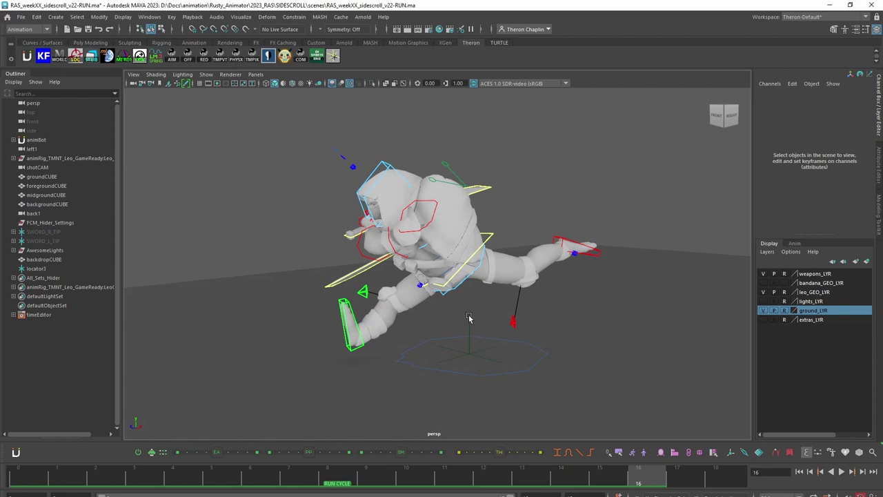
left_click(471, 350)
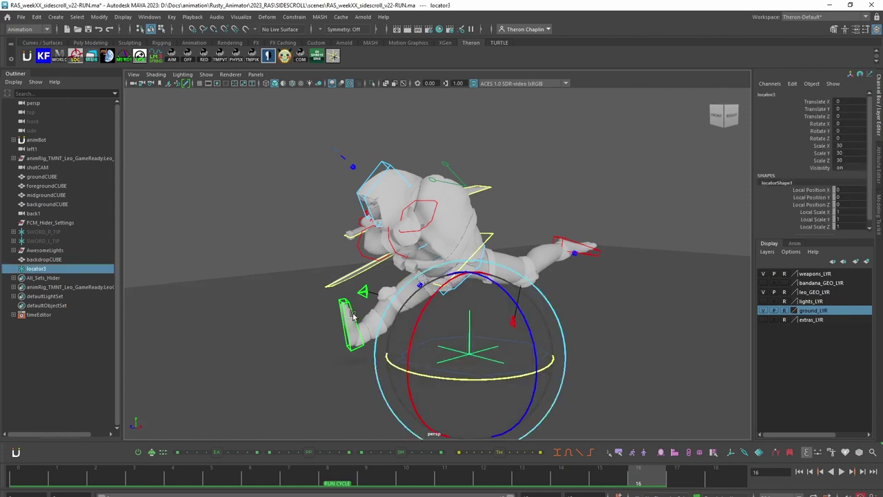
key("q")
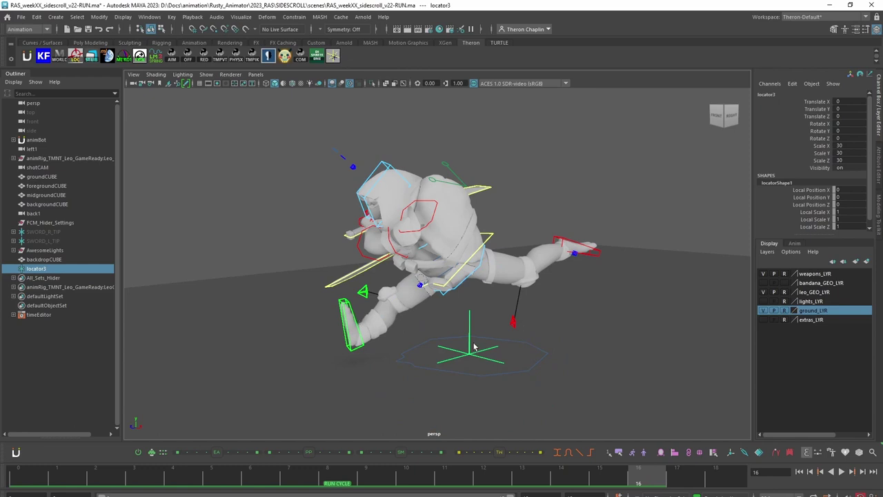
left_click(352, 314)
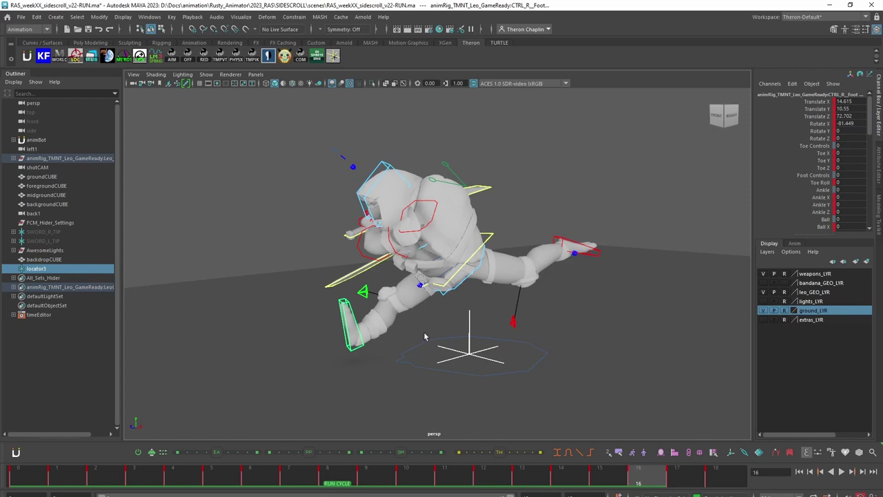
left_click(100, 17)
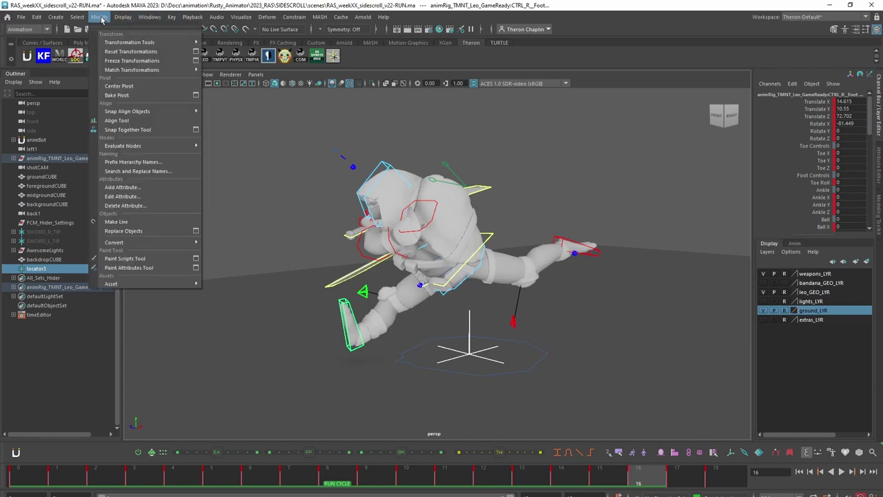
mouse_move(136, 70)
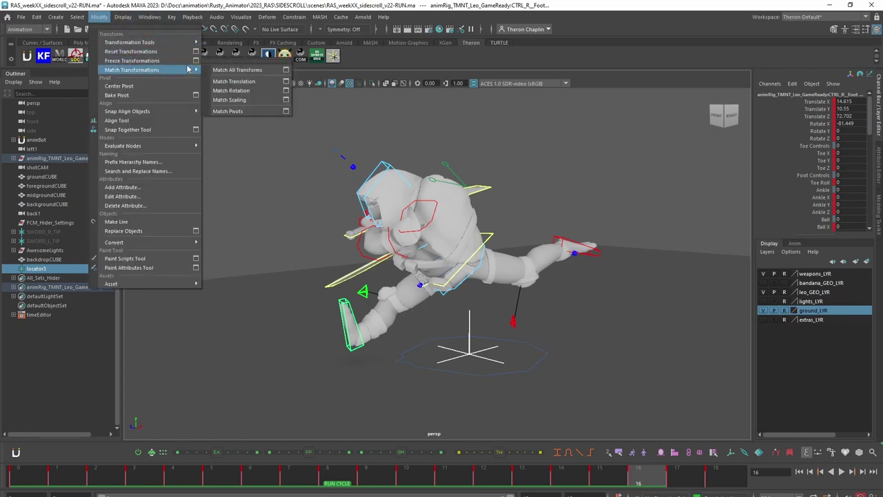
left_click(237, 64)
left_click_drag(252, 55, 694, 194)
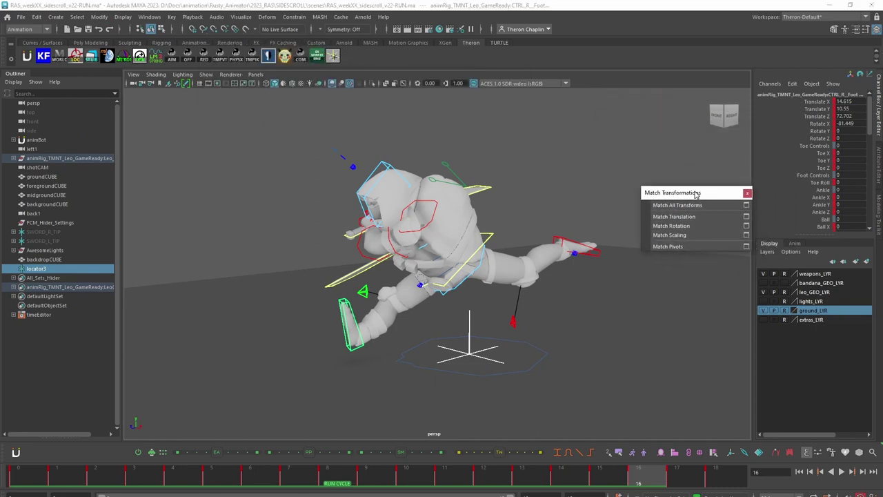
left_click(680, 226)
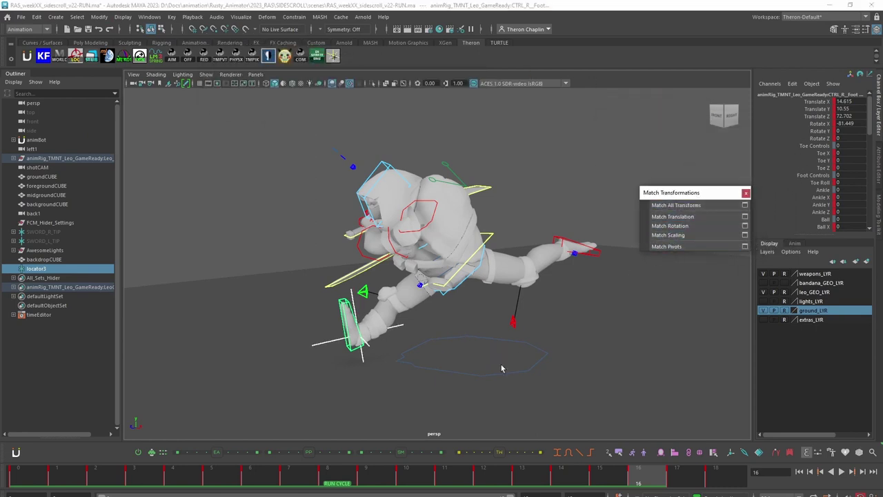
Step: Create a second locator scaled to 30 and match its translation and rotation to the left foot control
left_click(354, 322)
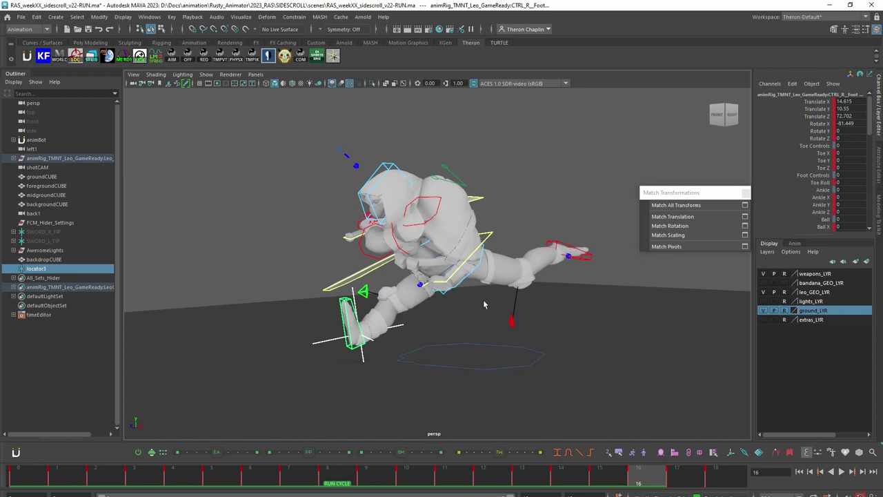
left_click(55, 16)
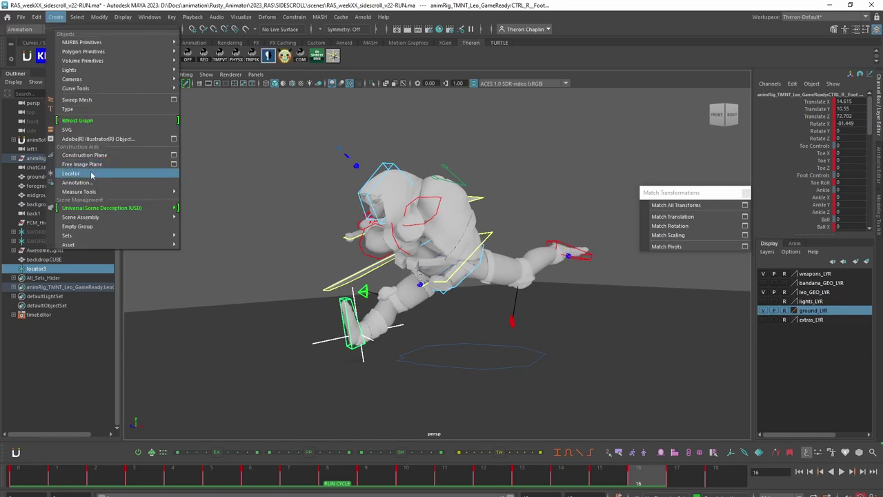
left_click(142, 174)
Step: Create a third locator scaled to 30, match its translation and rotation to the body control, and clear the selection
left_click(55, 17)
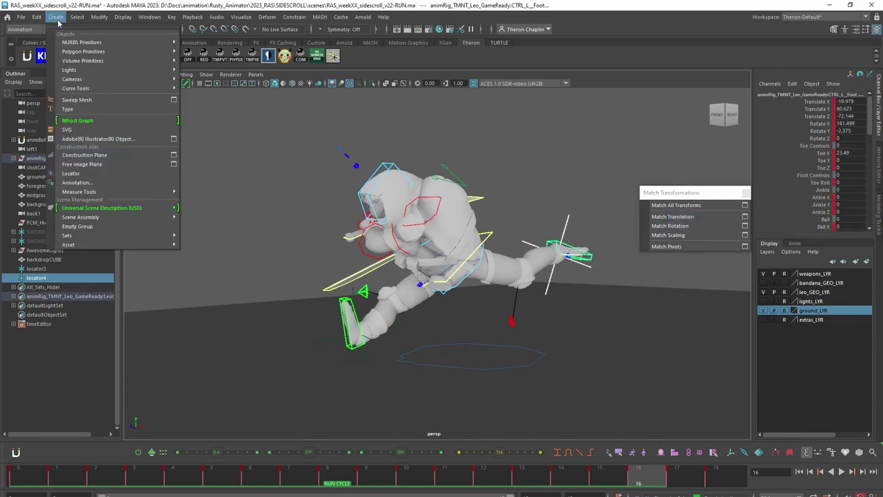
left_click(141, 174)
left_click(470, 359)
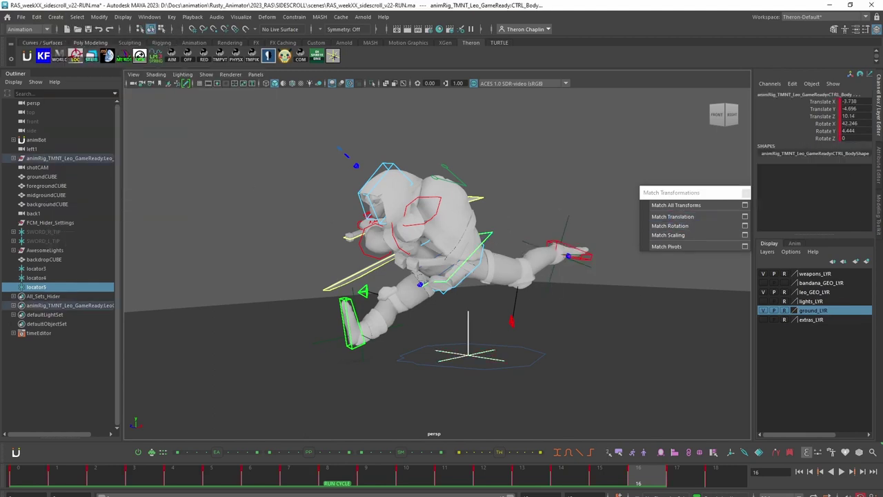
left_click(403, 353)
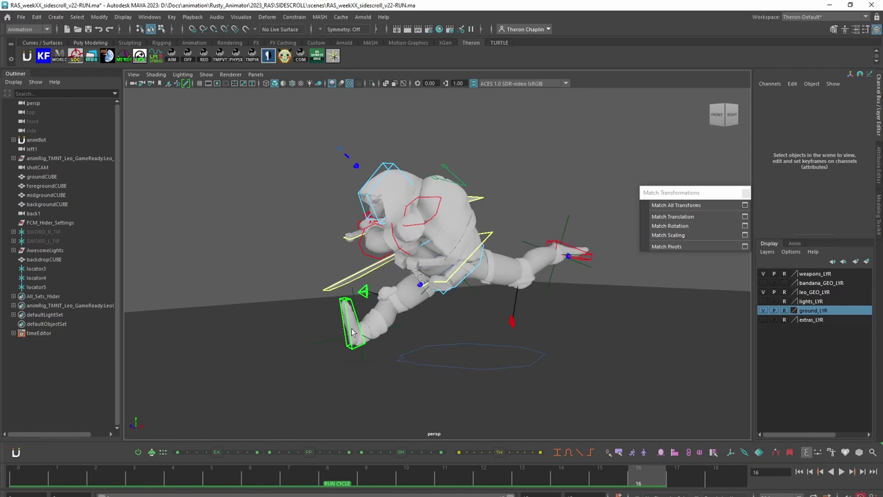
Step: Check the placement of locator3, locator4 and locator5 by selecting them together and one by one
left_click(36, 268)
left_click(36, 286, "shift")
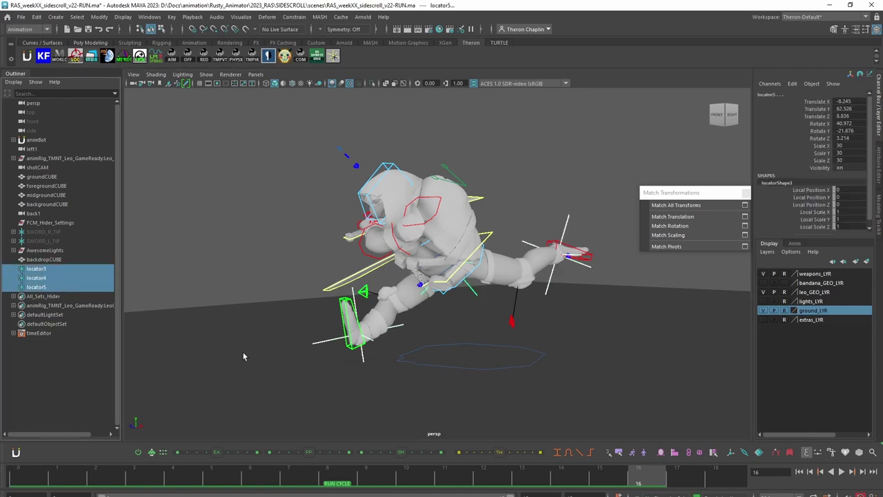
left_click(48, 269)
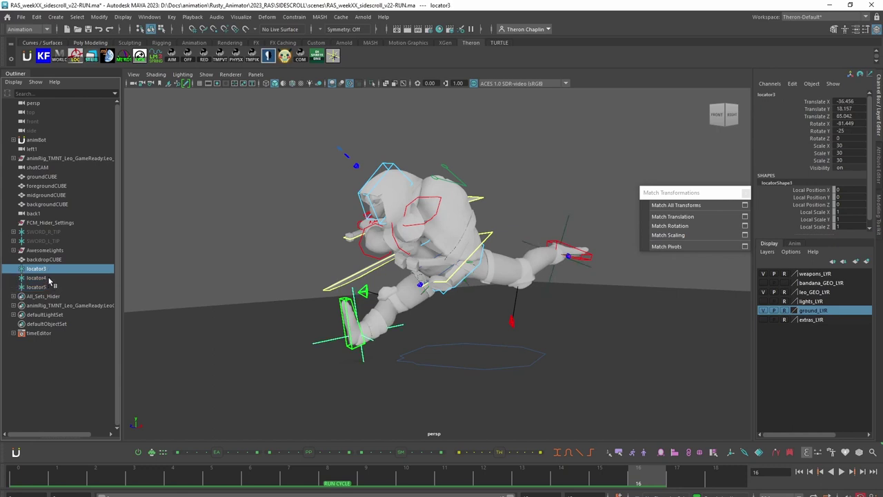
left_click(36, 277)
left_click(36, 287)
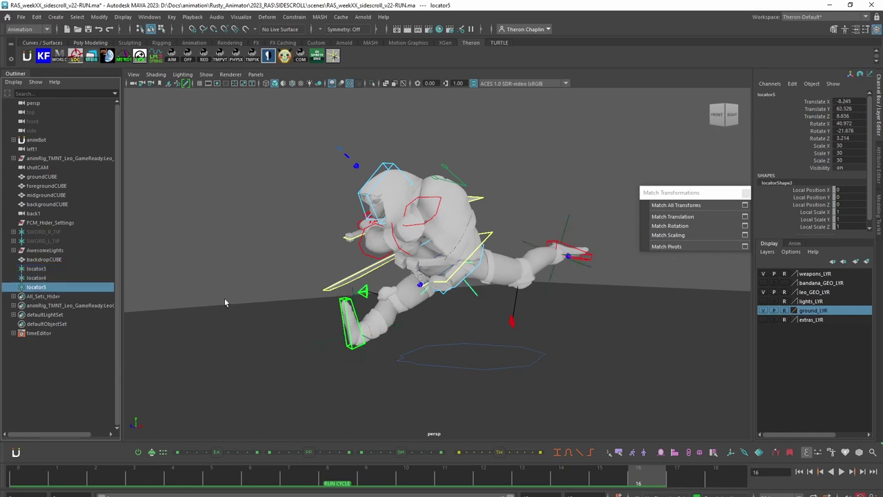
left_click(36, 269, "shift")
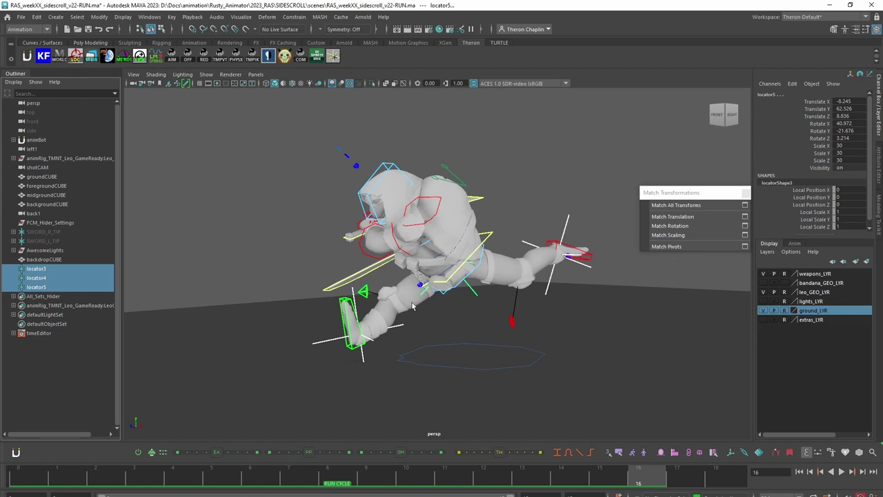
Step: Compare the right foot control with its matching locator by selecting them alternately
left_click(348, 312)
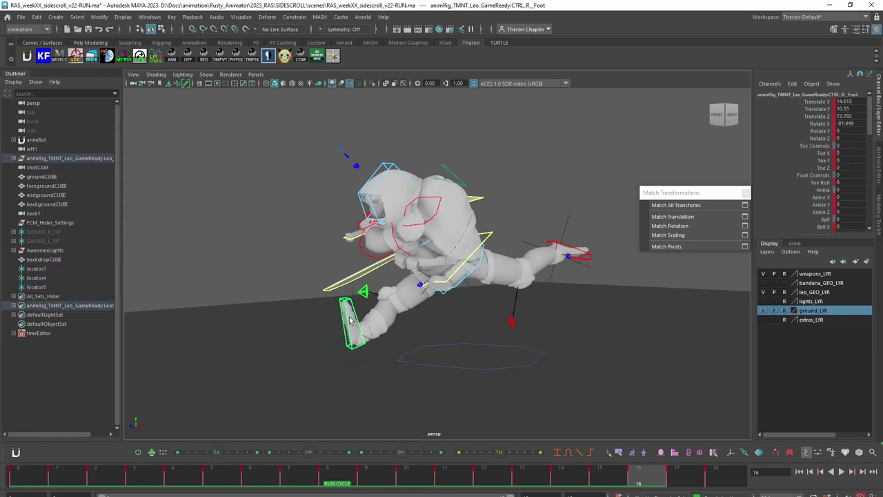
left_click(354, 292)
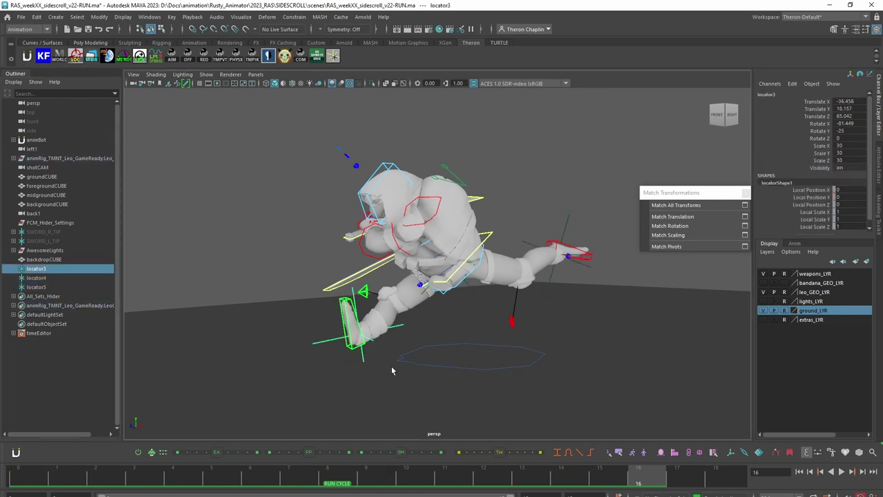
left_click(347, 304)
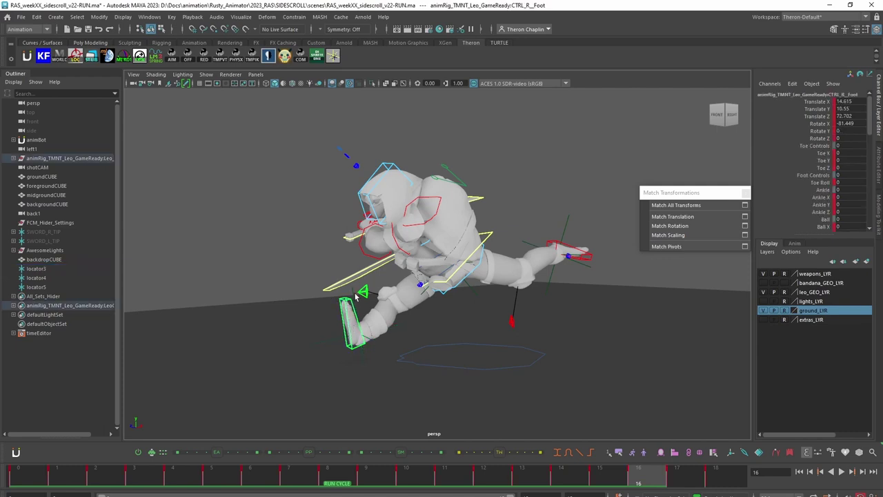
left_click(356, 297)
left_click(347, 308)
left_click(353, 295)
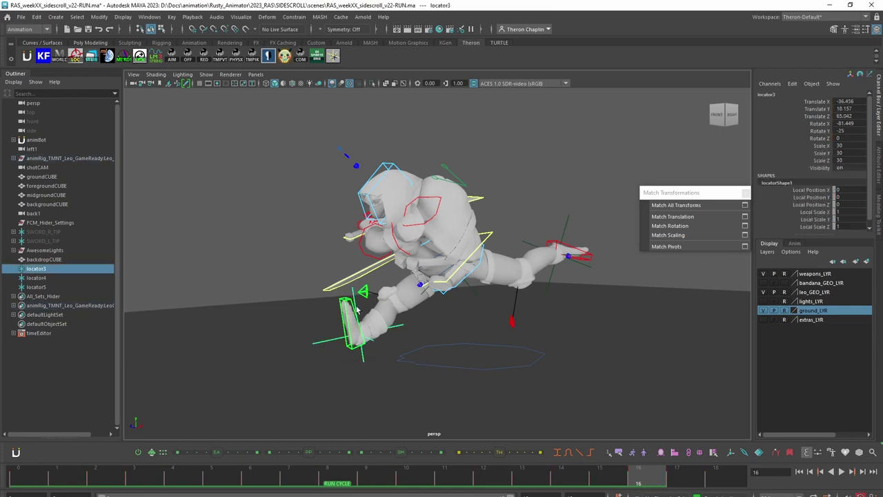
Step: Parent-constrain locator3 to the right foot control using the default constraint options, keeping the Constrain commands in a floating window
left_click(354, 326)
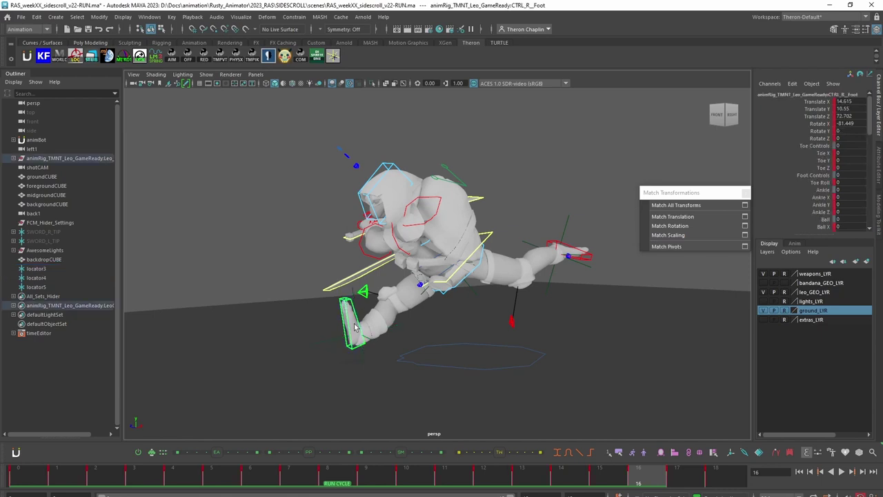
left_click(354, 334)
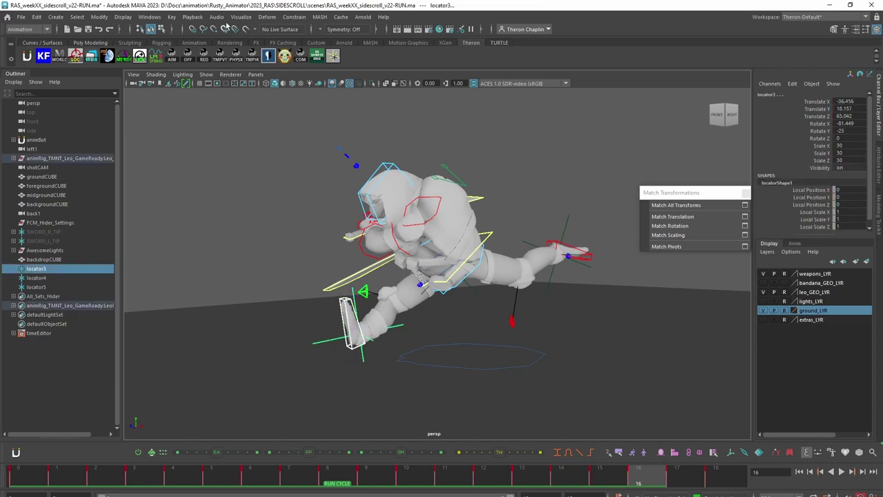
left_click(290, 18)
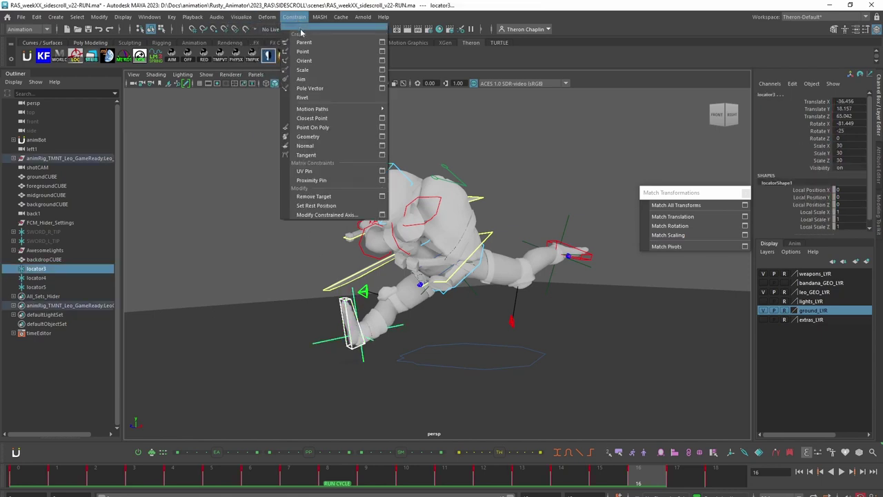
left_click(352, 32)
left_click_drag(357, 27, 683, 253)
left_click(751, 263)
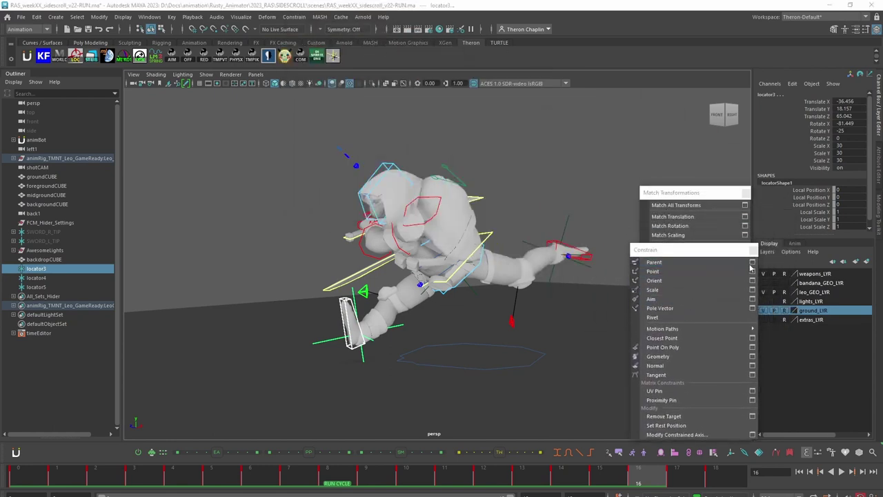
left_click(596, 71)
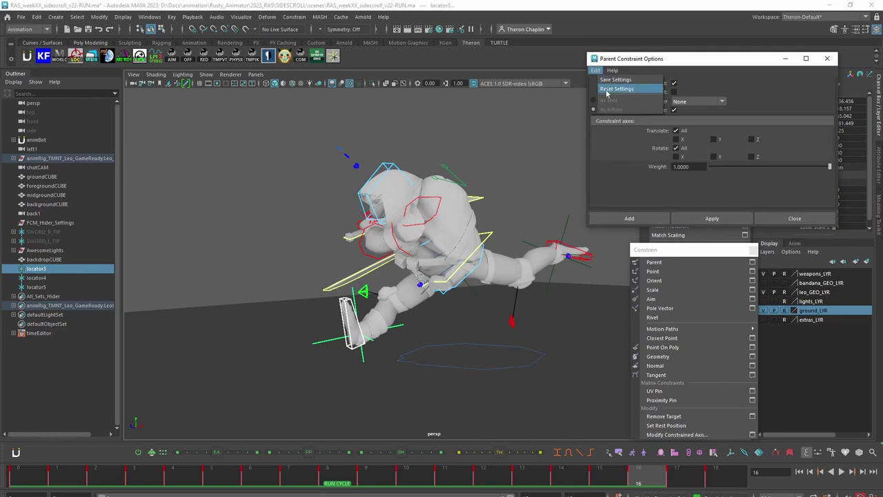
left_click(827, 57)
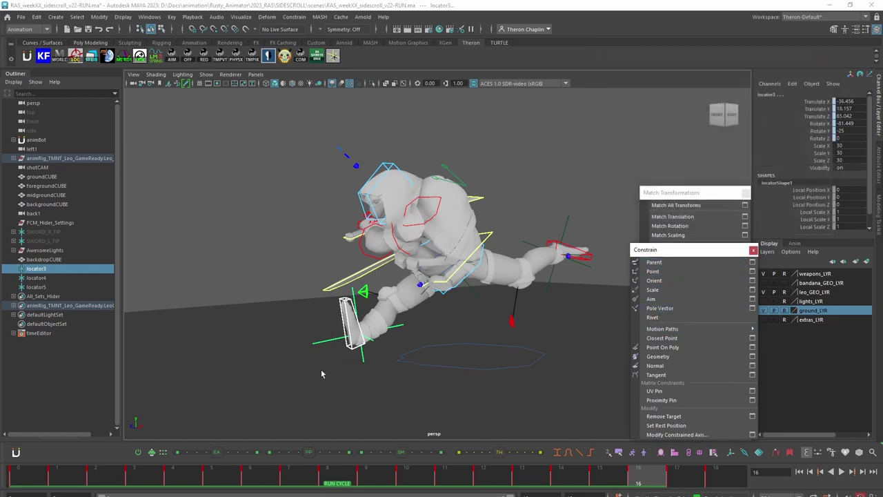
Step: Parent-constrain locator4 to the left foot control and locator5 to the body control
left_click(338, 342)
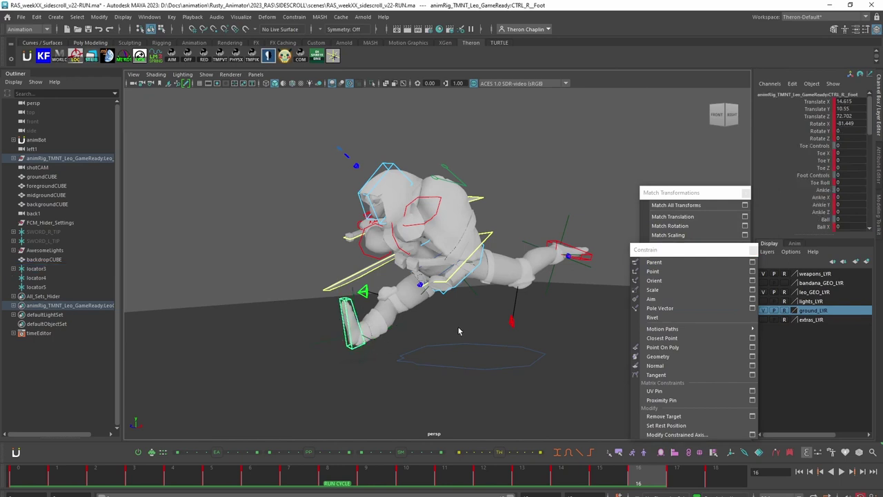
left_click(577, 251, "shift")
left_click(569, 220, "shift")
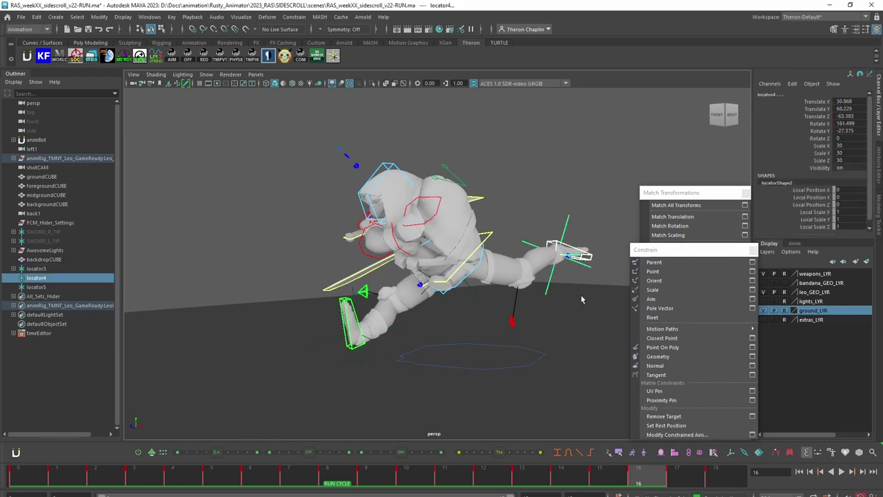
left_click(675, 271)
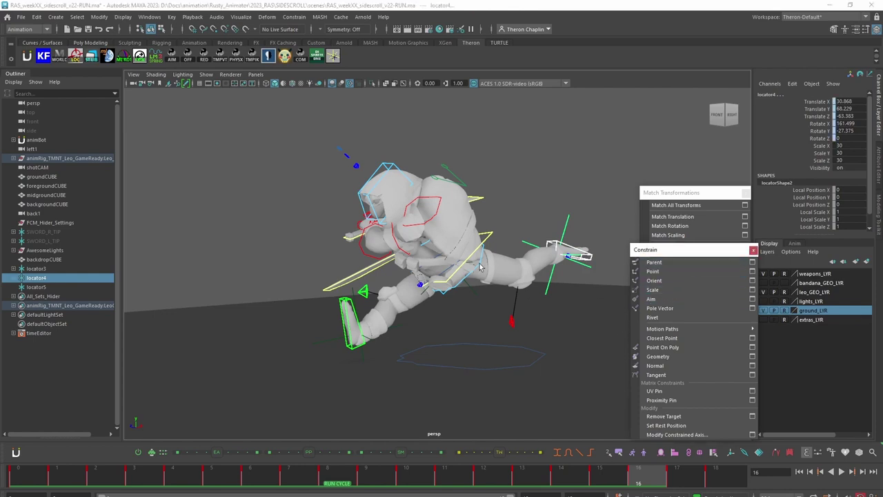
left_click(476, 312)
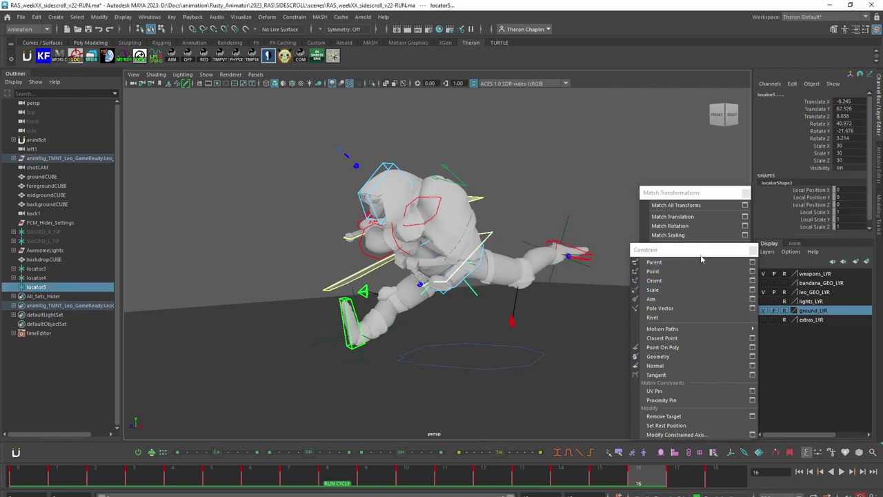
left_click(680, 262)
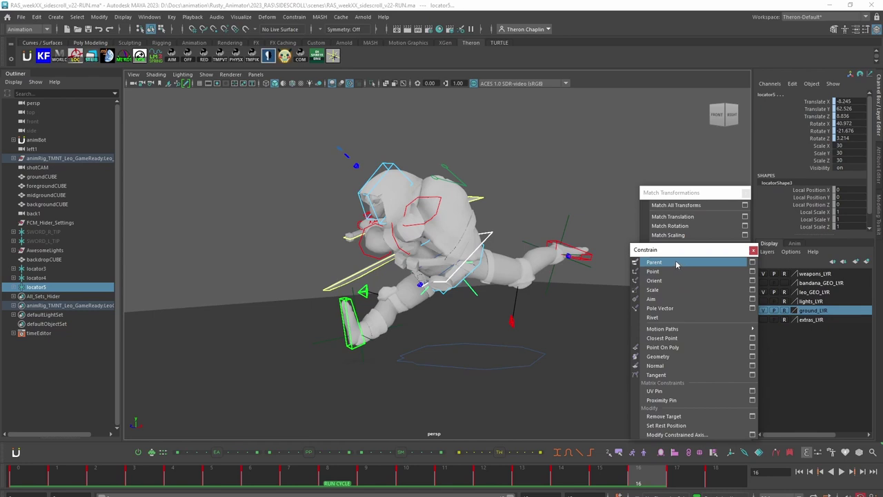
Step: Expand the three locators in the scene hierarchy and inspect the parent constraint under each one
left_click(33, 269, "shift")
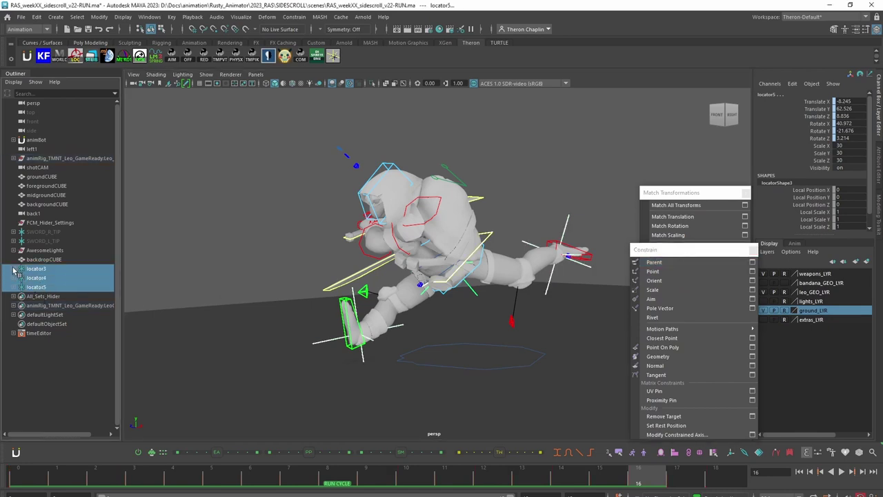
left_click(14, 269)
left_click(14, 287)
left_click(14, 306)
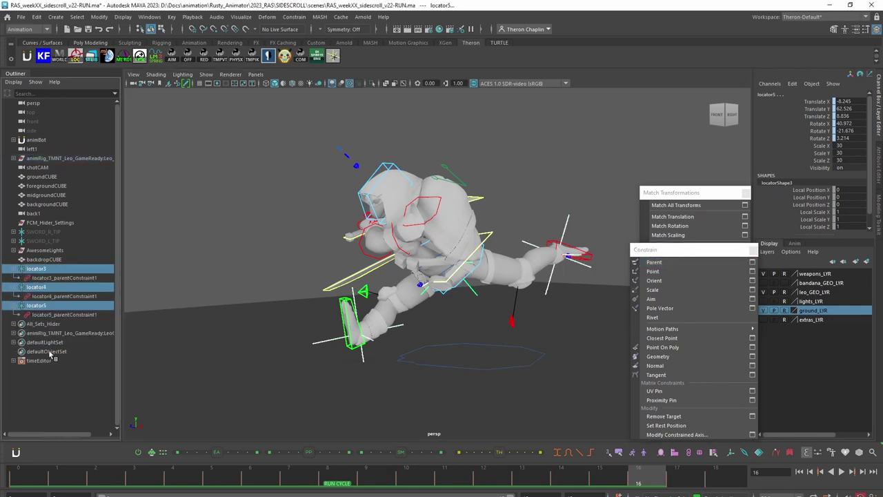
left_click(66, 297)
left_click(72, 314)
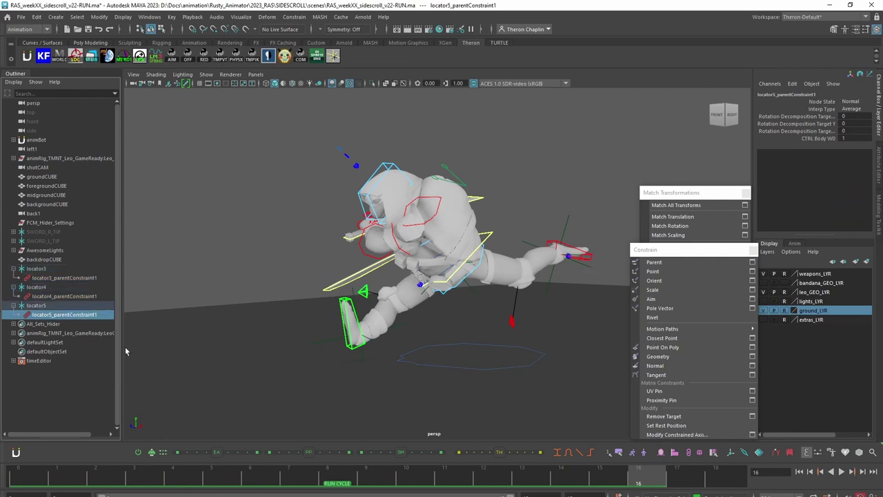
left_click_drag(43, 271, 59, 308)
Step: Bake the animation of locator3, locator4 and locator5 over the time slider range with the Bake Simulation options reset to defaults
left_click(36, 268)
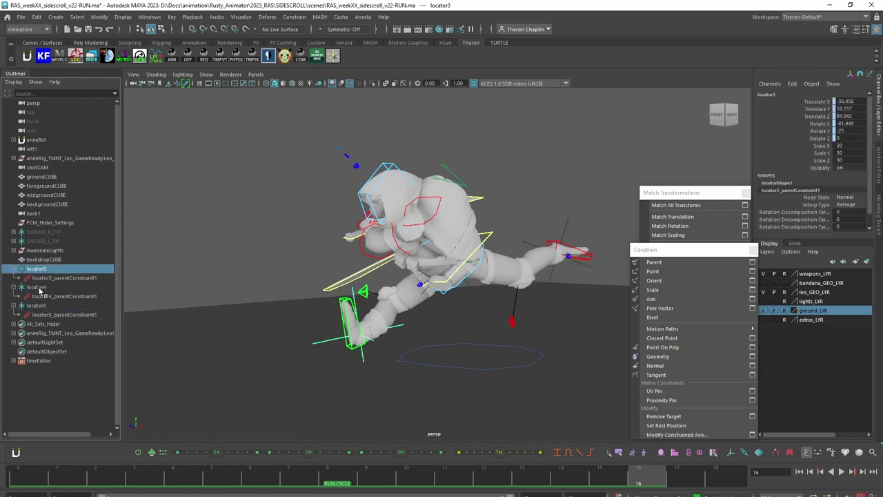
left_click(36, 287, "ctrl")
left_click(62, 307, "ctrl")
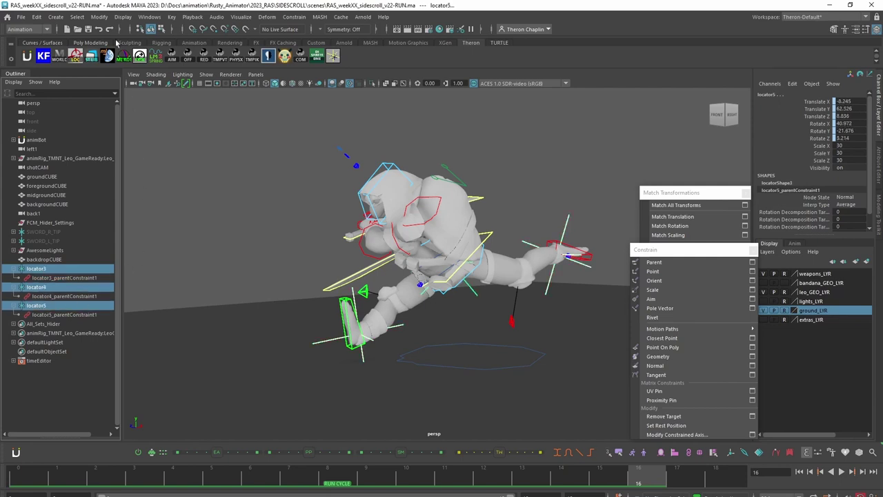
left_click(36, 16)
mouse_move(84, 102)
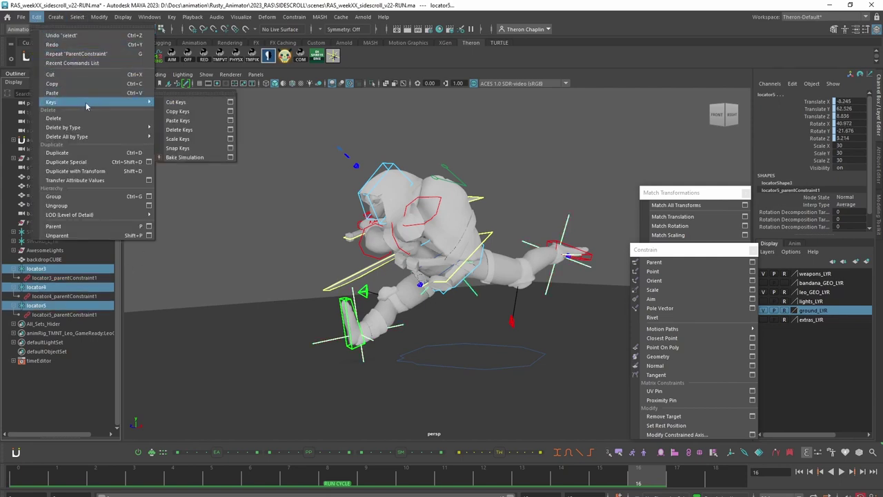
left_click(230, 158)
left_click(595, 71)
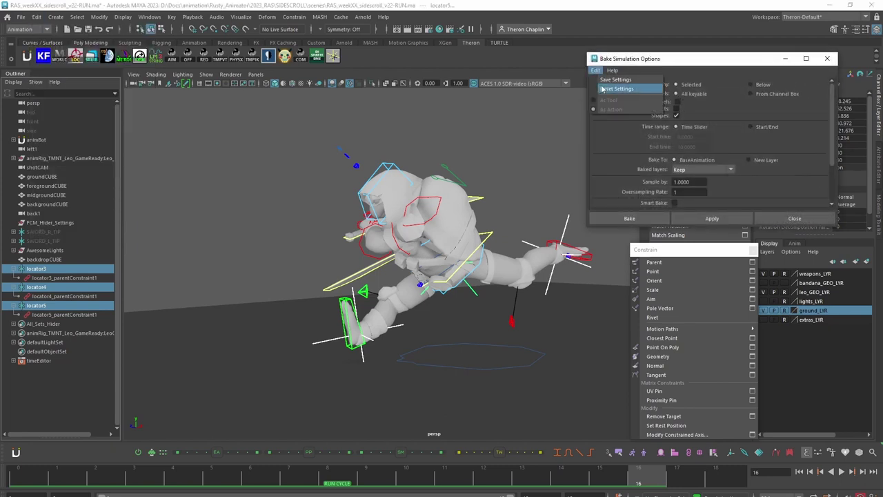
left_click(615, 89)
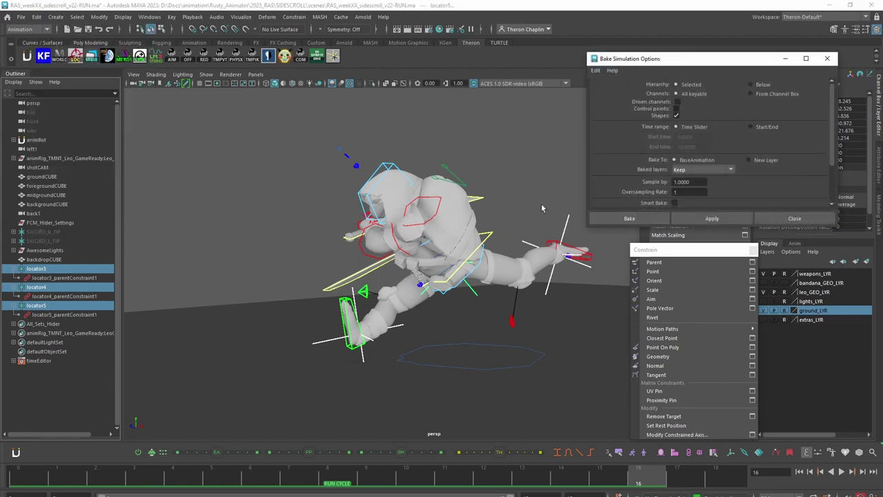
left_click(630, 218)
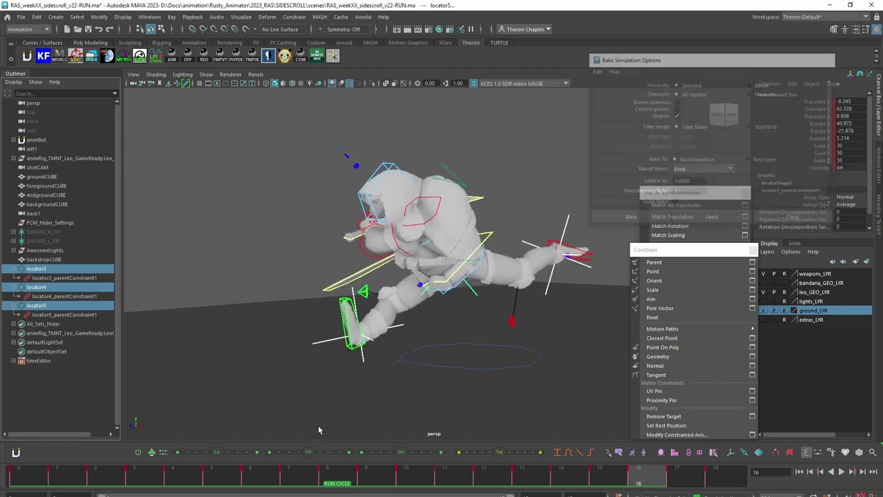
Step: Play and scrub the run cycle to check that the baked locators follow the feet and body
left_click(32, 477)
key("alt+v")
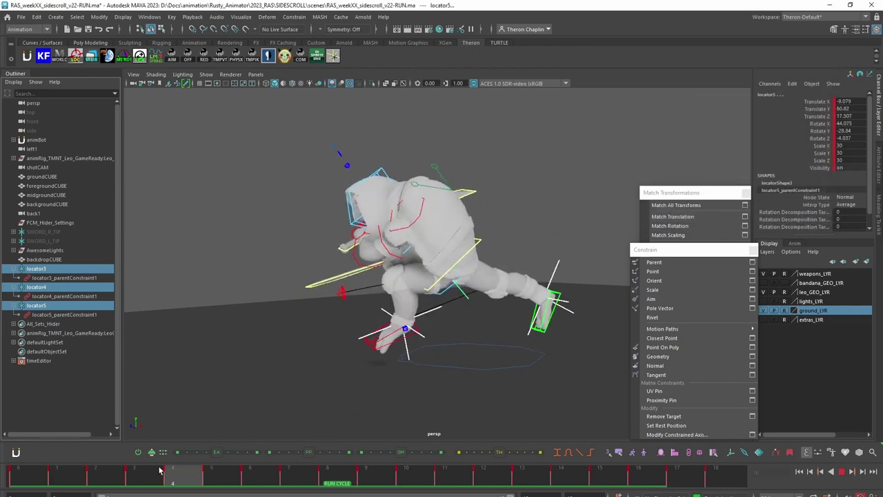
left_click_drag(69, 472, 577, 464)
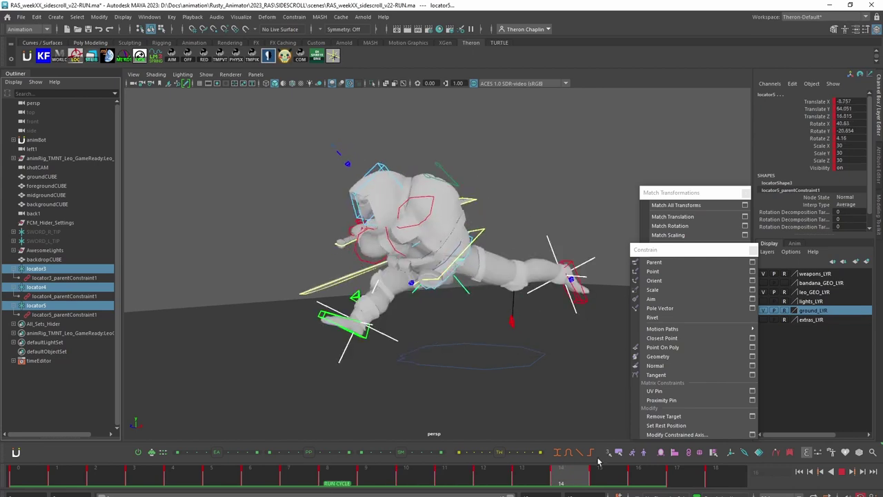
Step: Return to frame 0 and delete the parent constraints under locator3, locator4 and locator5
left_click(690, 467)
left_click_drag(690, 467, 19, 469)
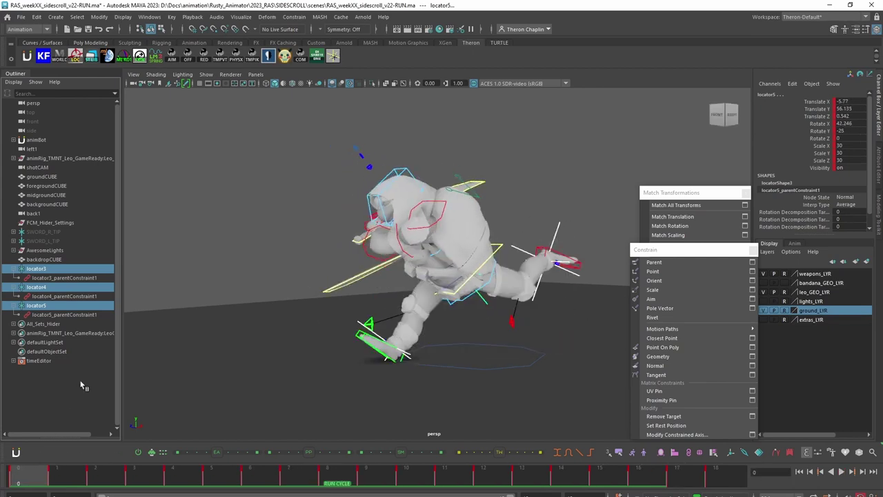
left_click(21, 271)
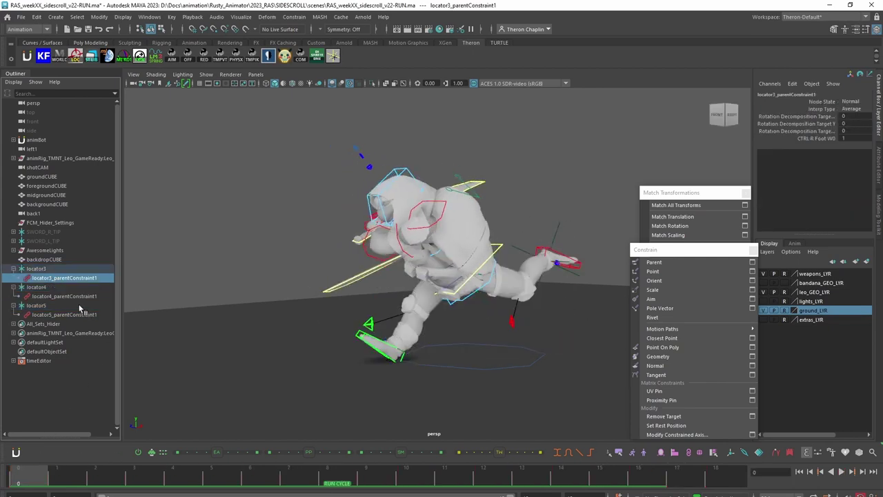
left_click(65, 287)
key("Delete")
left_click(65, 296)
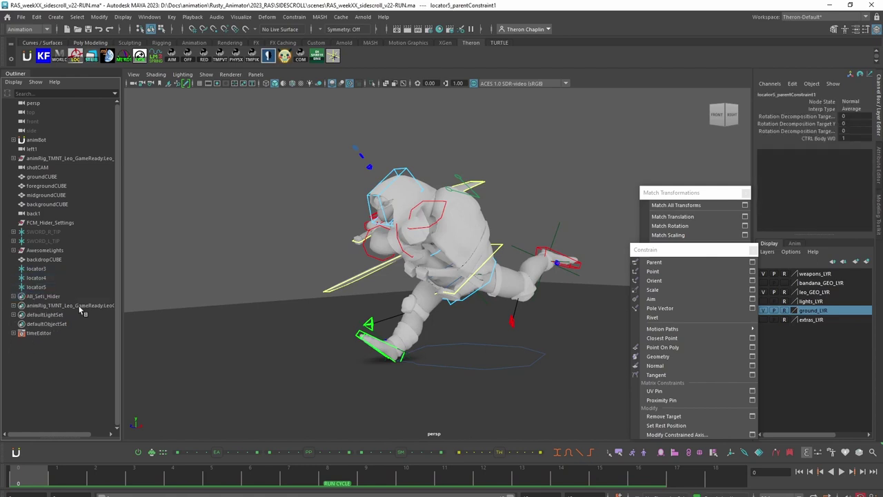
key("Delete")
Step: Play the run cycle with the three locators selected, and inspect locator4 and the rig's world control
left_click_drag(35, 269, 34, 287)
key("alt+v")
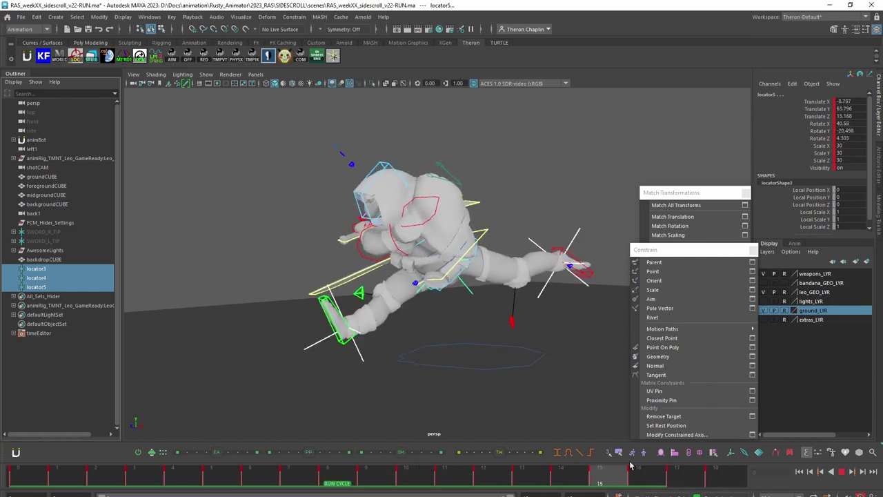
key("alt+v")
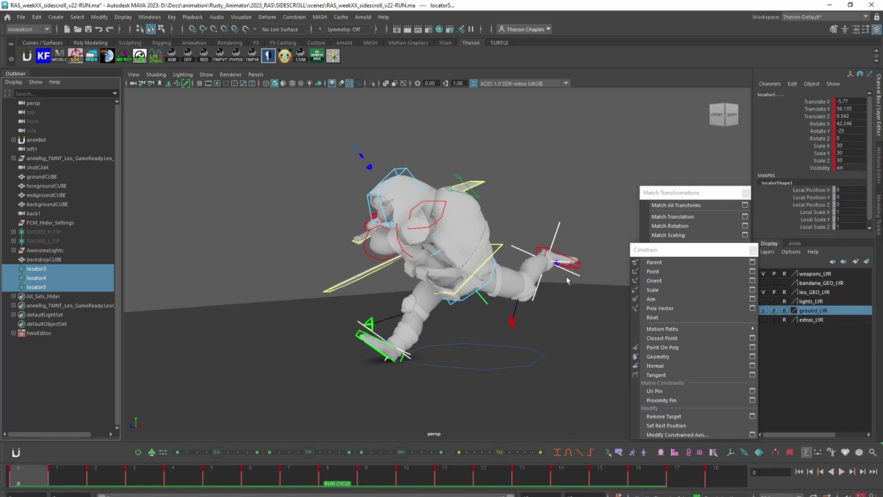
left_click(401, 329)
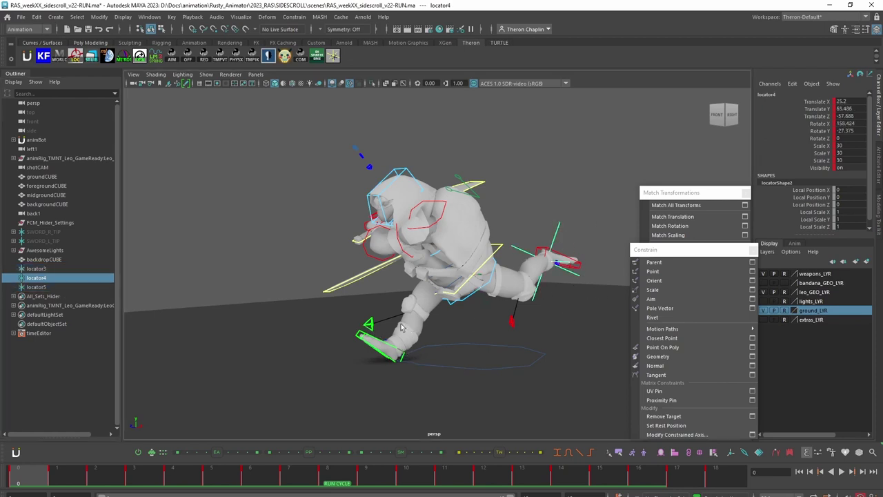
left_click(475, 371)
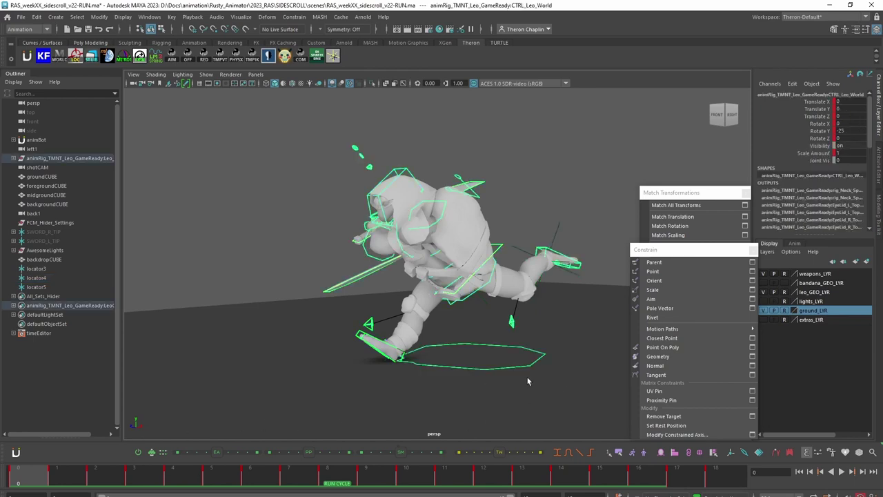
left_click(582, 326)
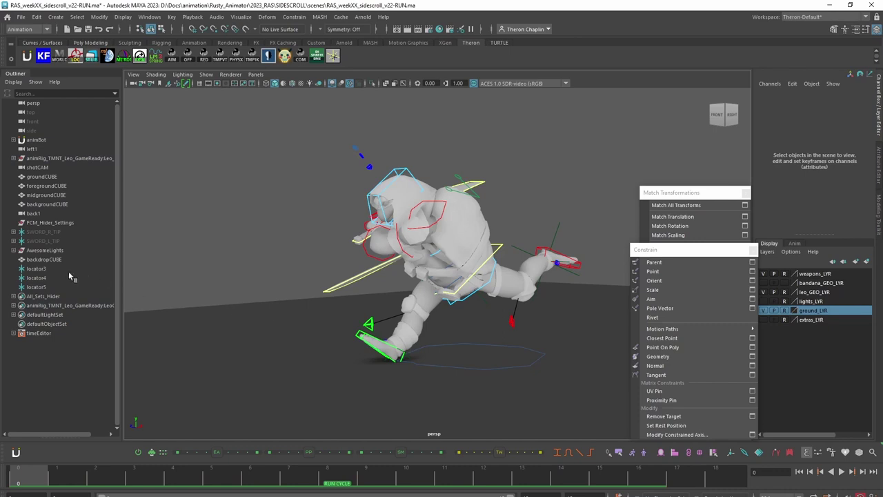
Step: Parent-constrain the right foot, left foot and body controls to locator3, locator4 and locator5 respectively, and return to frame 0 after playback
left_click(41, 268)
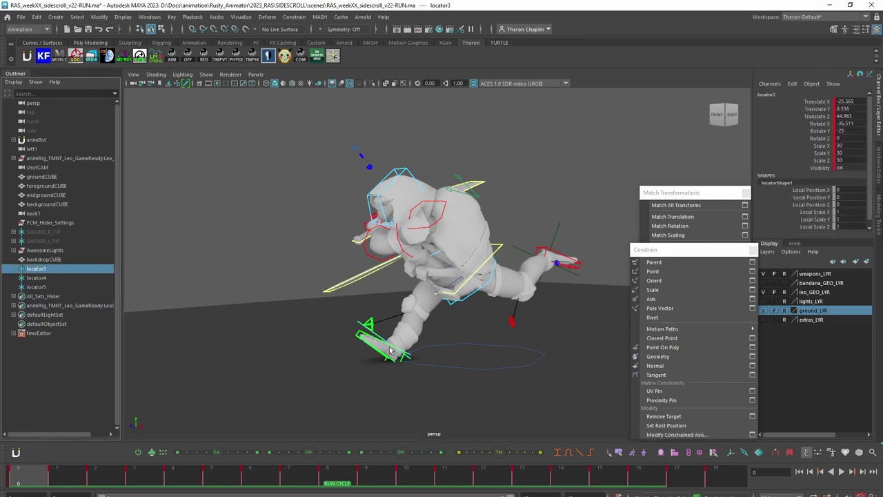
left_click(364, 349, "shift")
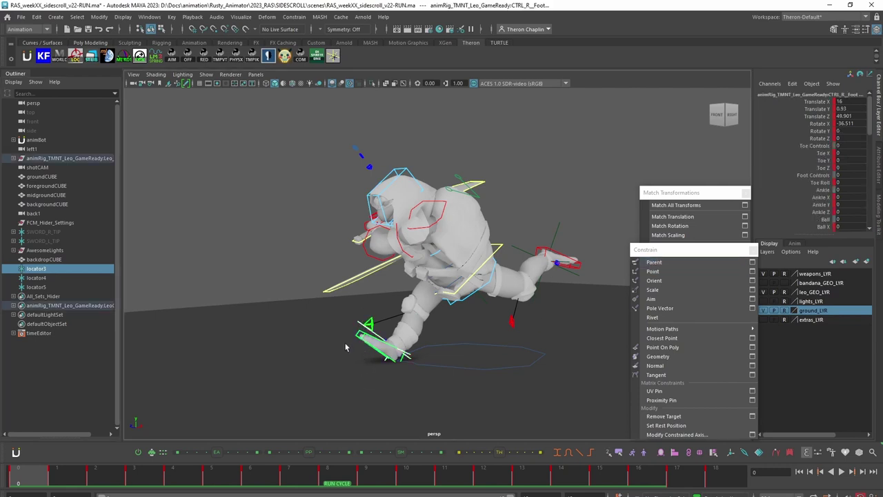
left_click(668, 272)
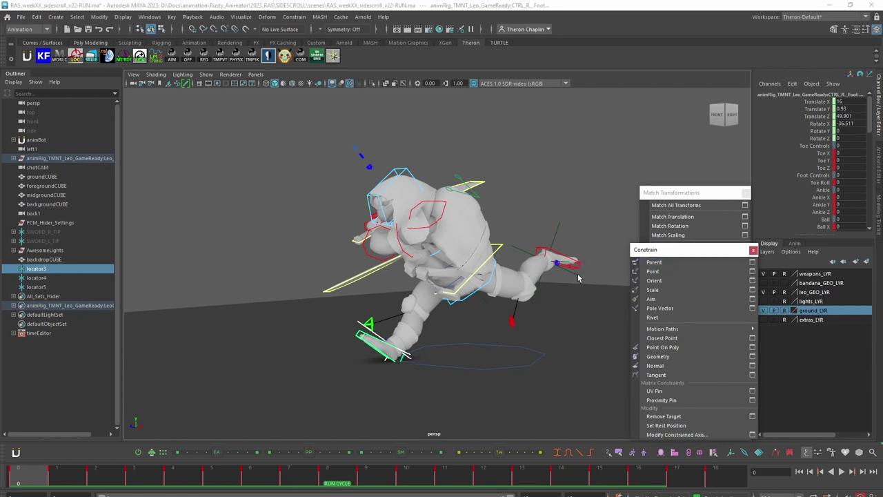
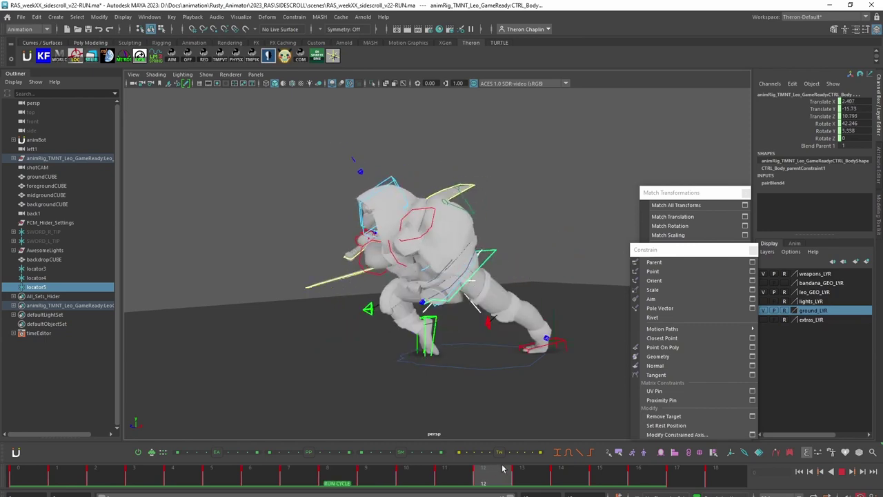
left_click(38, 464)
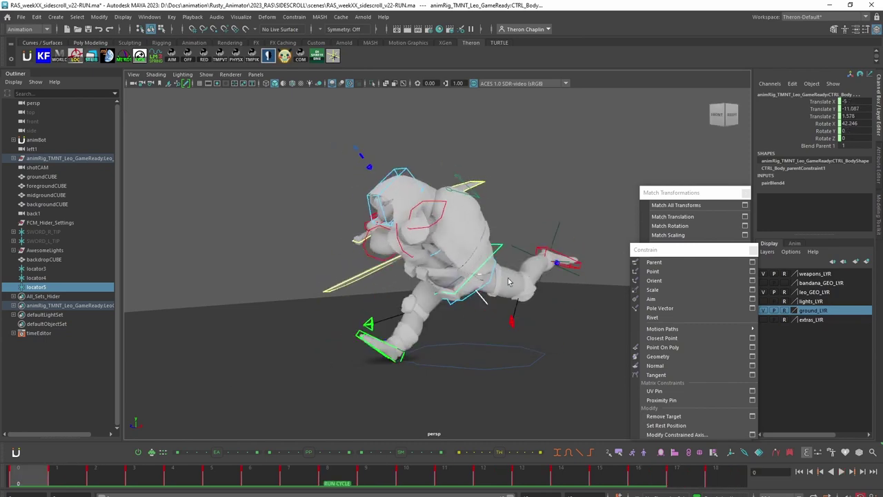
Step: Set all Rotate Y keys of the rig's world control to 0 in the Graph Editor
left_click_drag(475, 339, 456, 331, "alt")
key("ctrl+a")
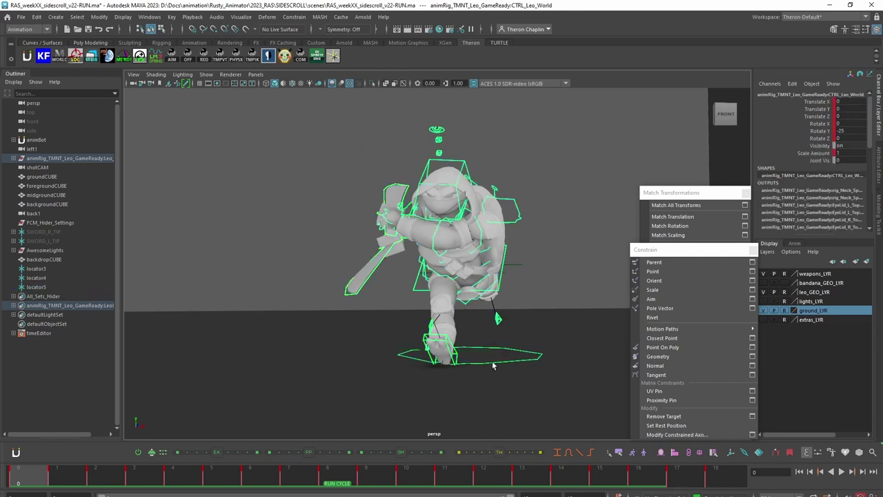
key("shift+g")
left_click(303, 167)
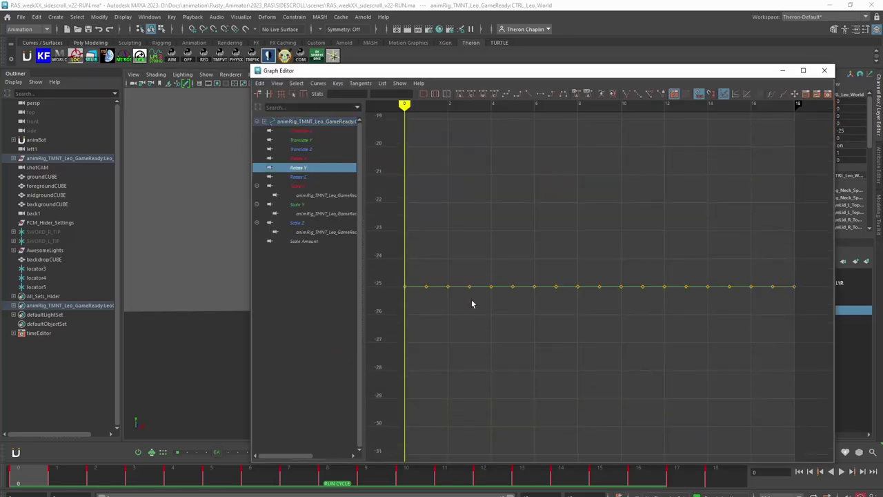
left_click(417, 286)
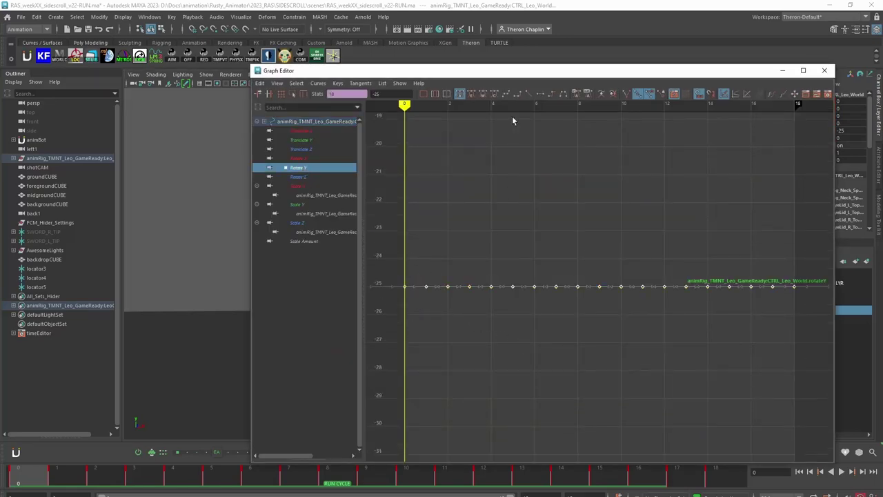
left_click_drag(532, 73, 832, 77)
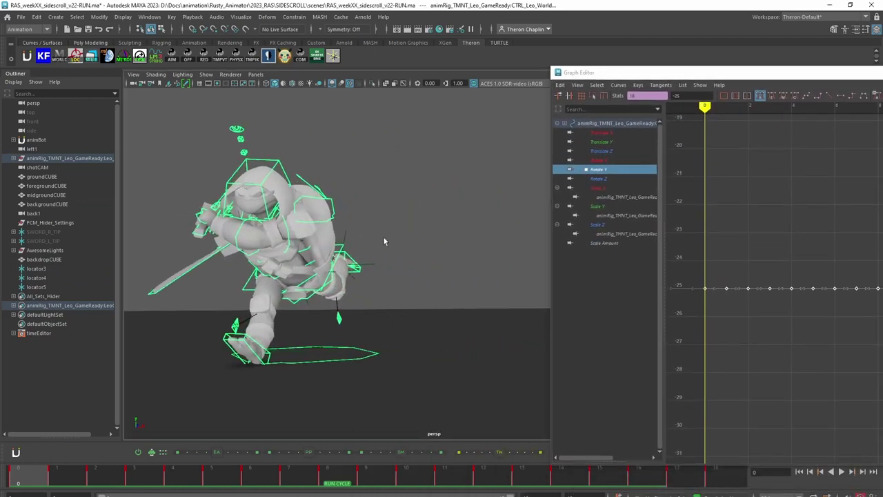
left_click_drag(724, 67, 590, 71)
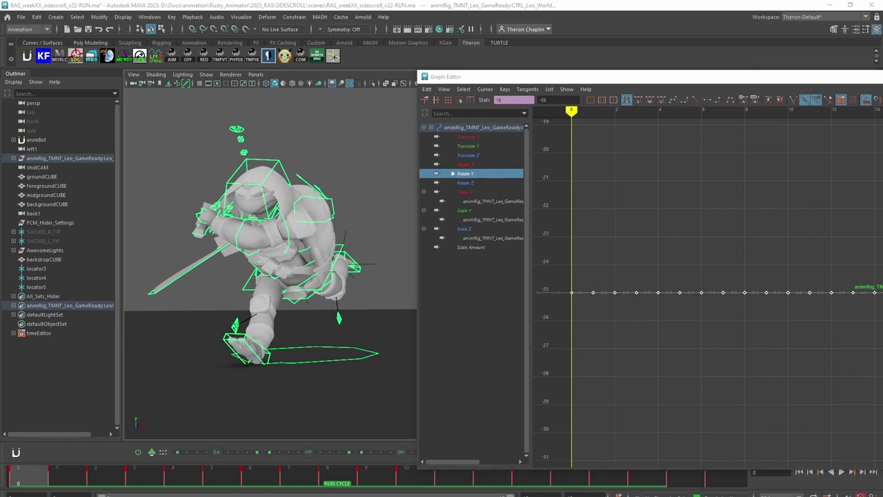
left_click_drag(882, 130, 853, 129)
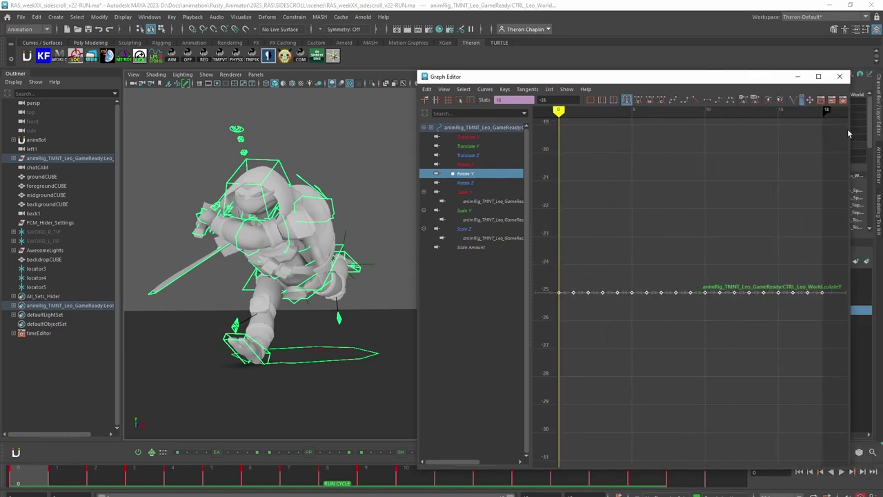
left_click(543, 100)
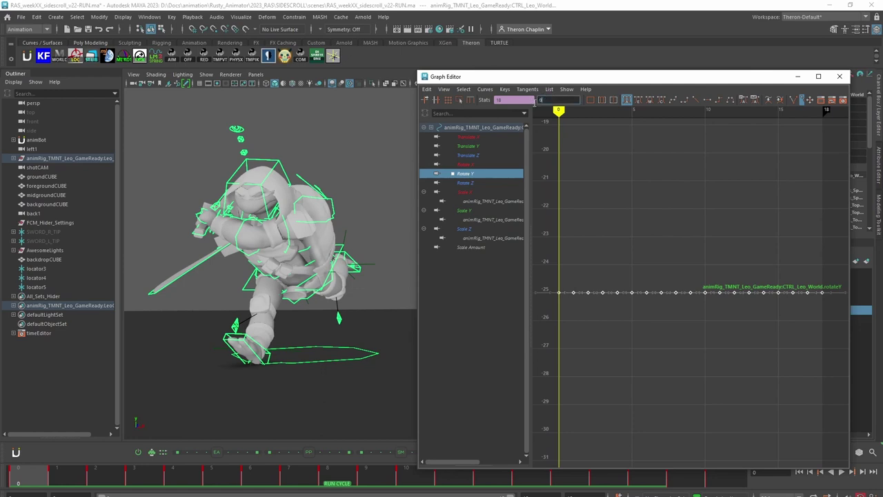
type("0")
key("Return")
left_click(483, 174)
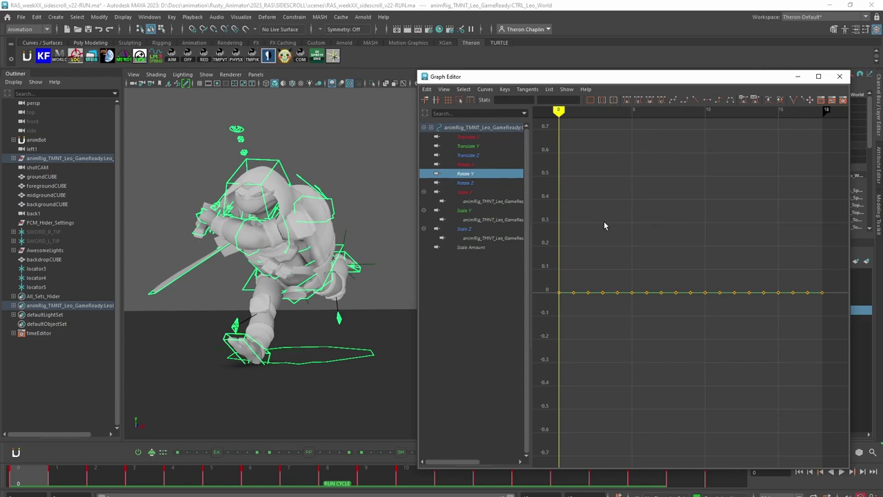
key("ctrl+w")
Step: Scrub the run cycle and compare the poses in the perspective and shotCAM views
left_click_drag(428, 315, 492, 291, "alt")
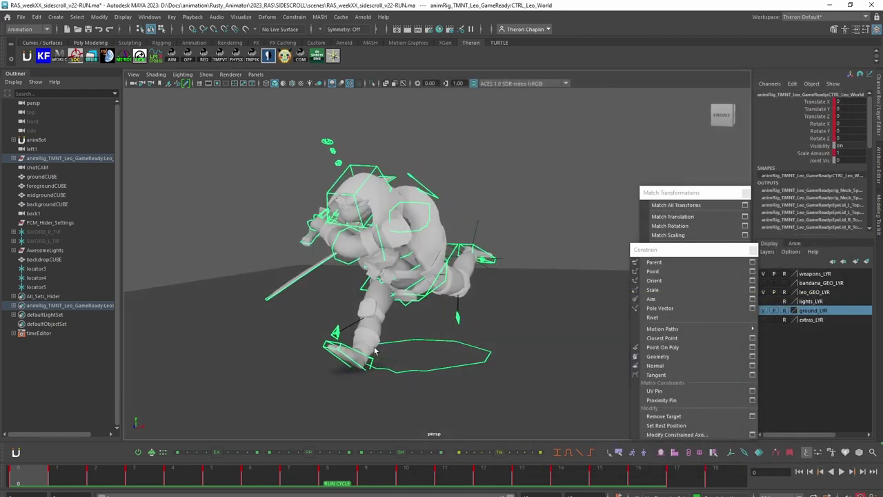
left_click_drag(30, 476, 634, 477)
key("space")
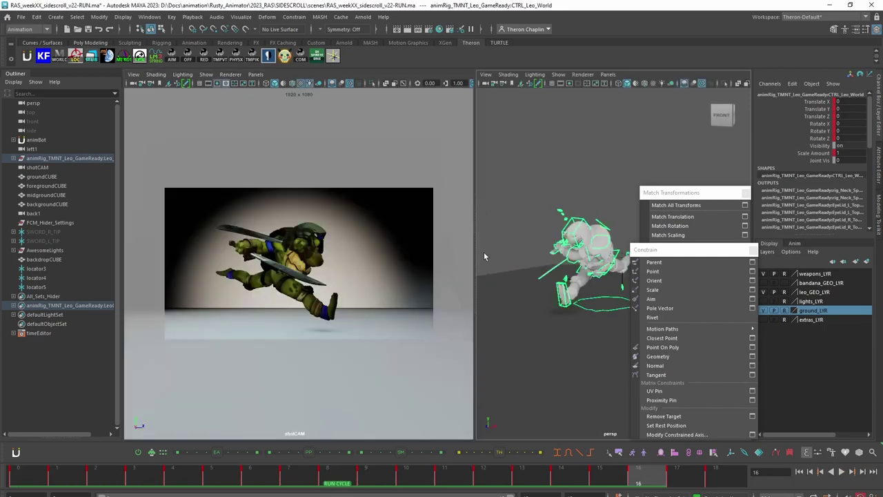
key("space")
mouse_move(32, 479)
left_mouse_down()
mouse_move(724, 475)
mouse_move(421, 467)
mouse_move(19, 476)
left_mouse_up()
key("space")
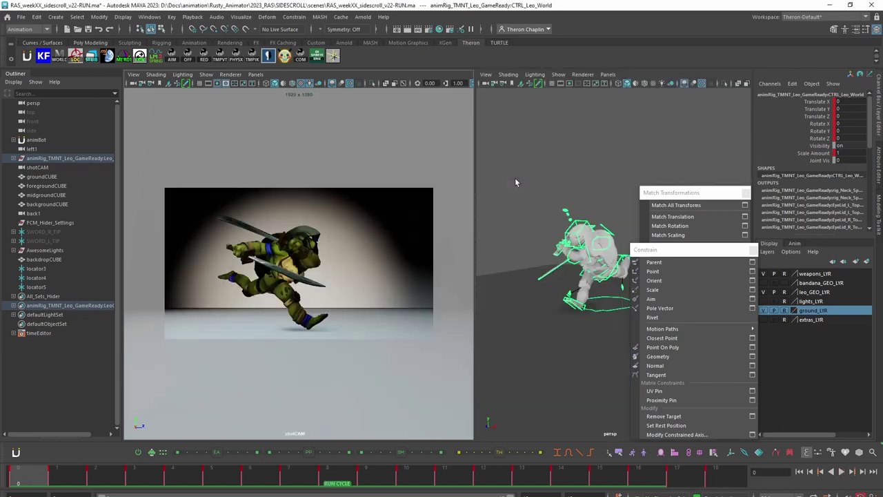
key("space")
Step: Bake the animation of the right foot, body and left foot controls together with Bake Simulation
left_click_drag(482, 303, 374, 353, "alt")
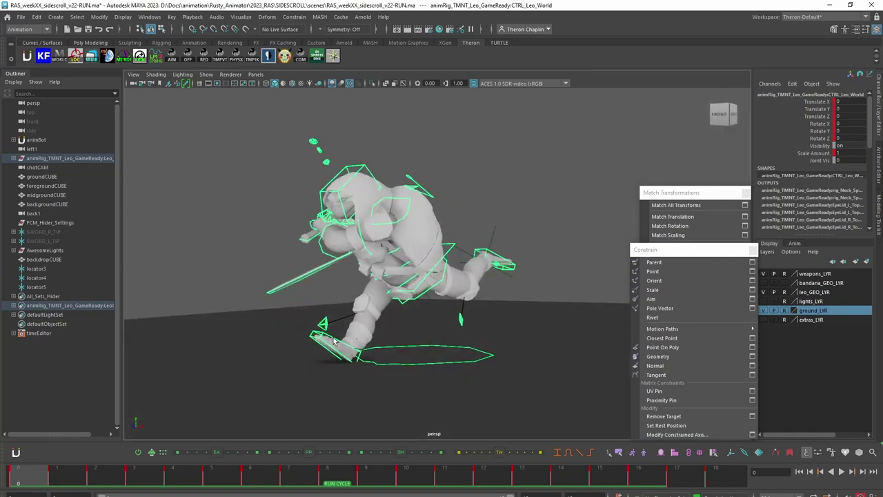
left_click(358, 352)
left_click(508, 281)
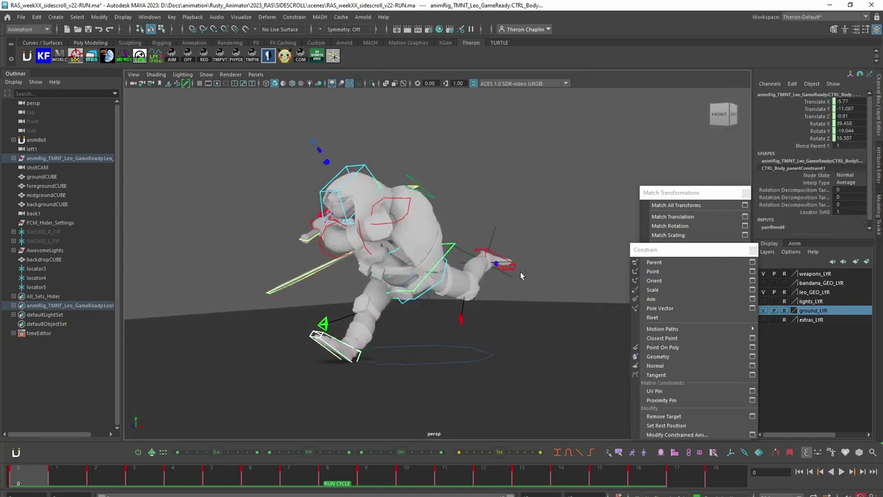
left_click(515, 269)
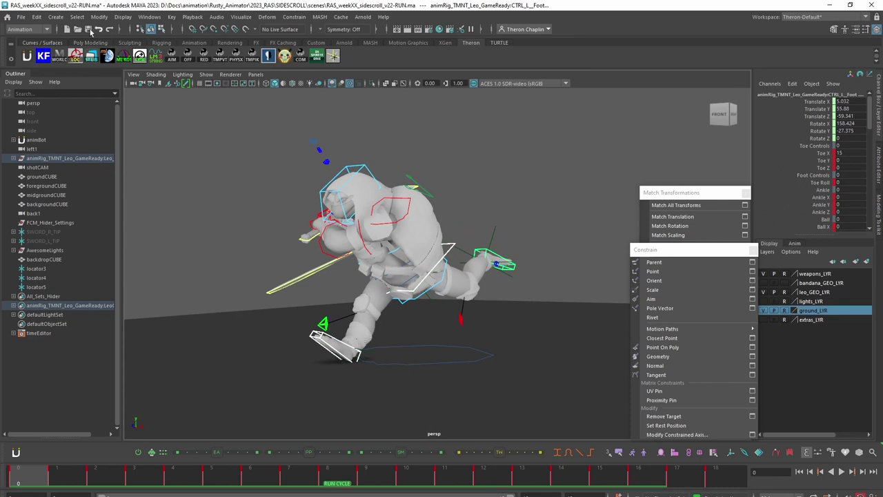
left_click(37, 17)
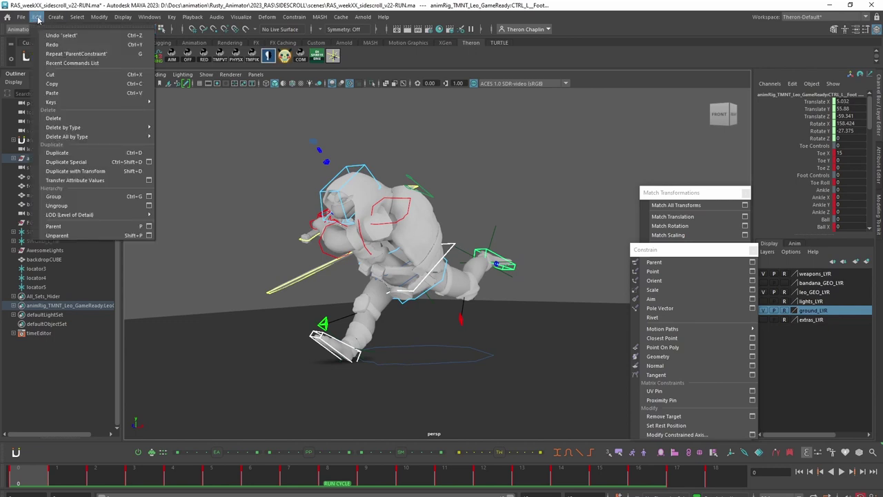
mouse_move(97, 102)
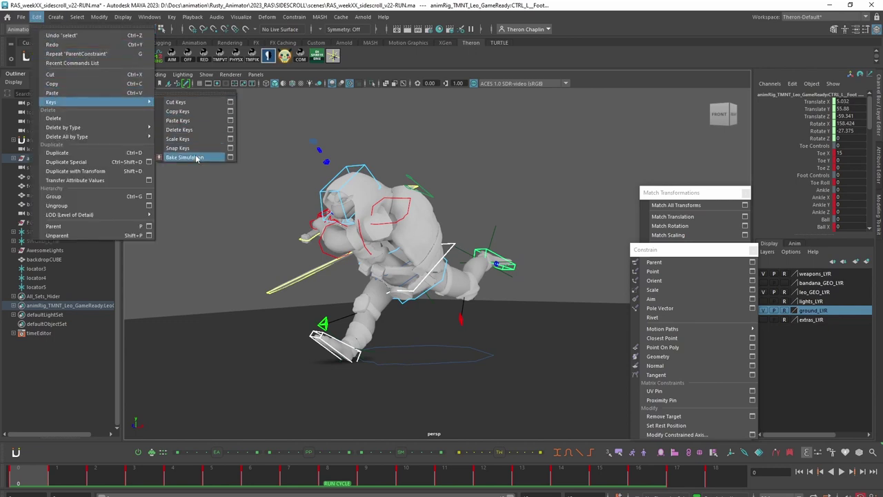
left_click(185, 158)
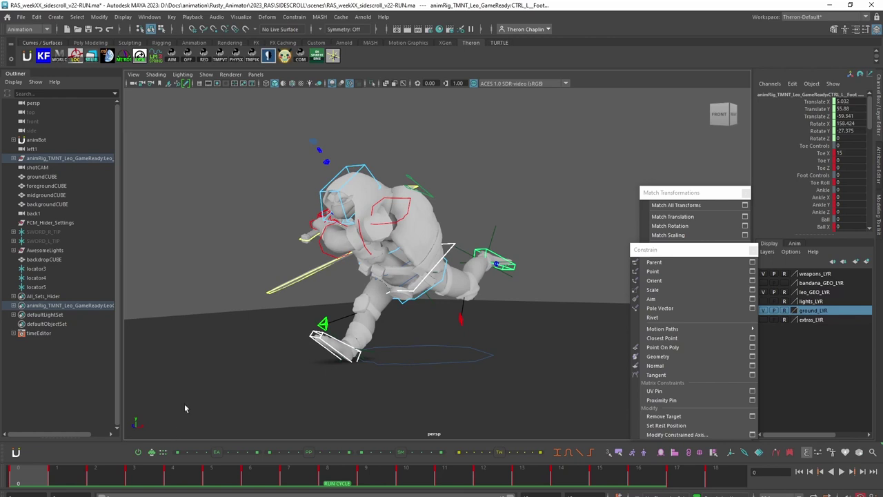
Step: Delete locator3, locator4 and locator5, and play the run cycle in the perspective view to check the baked controls
left_click_drag(46, 268, 44, 288)
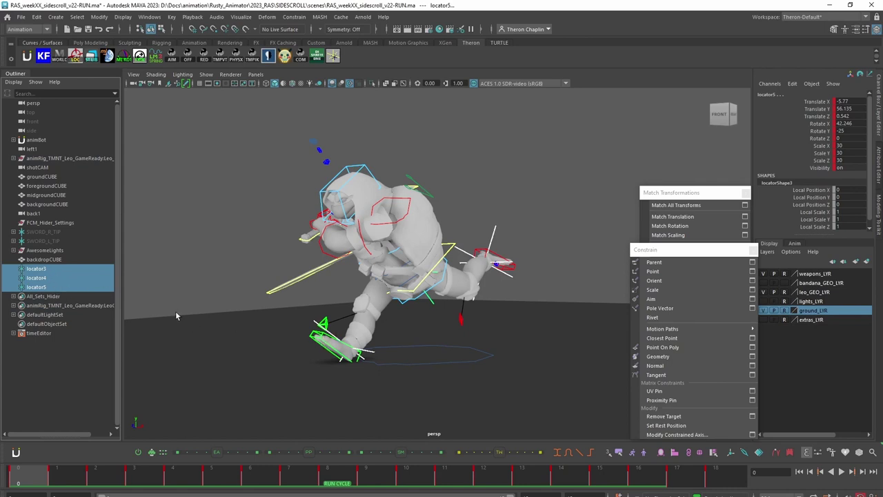
key("Delete")
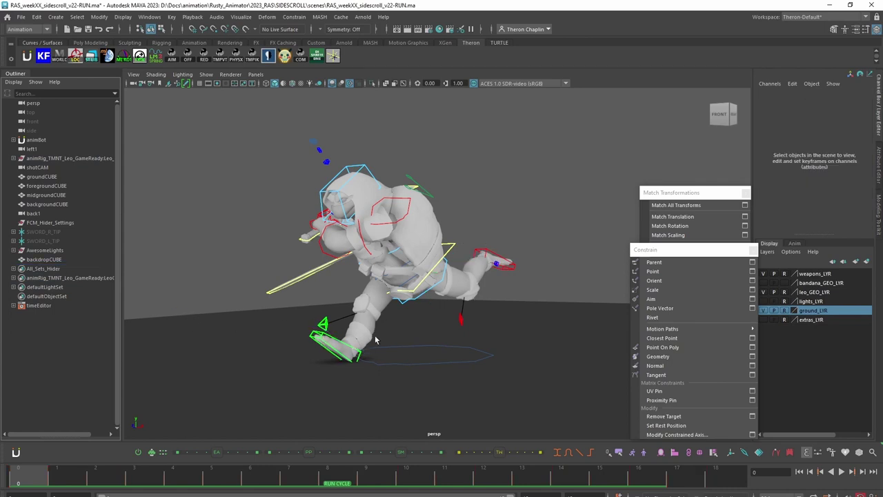
key("alt+v")
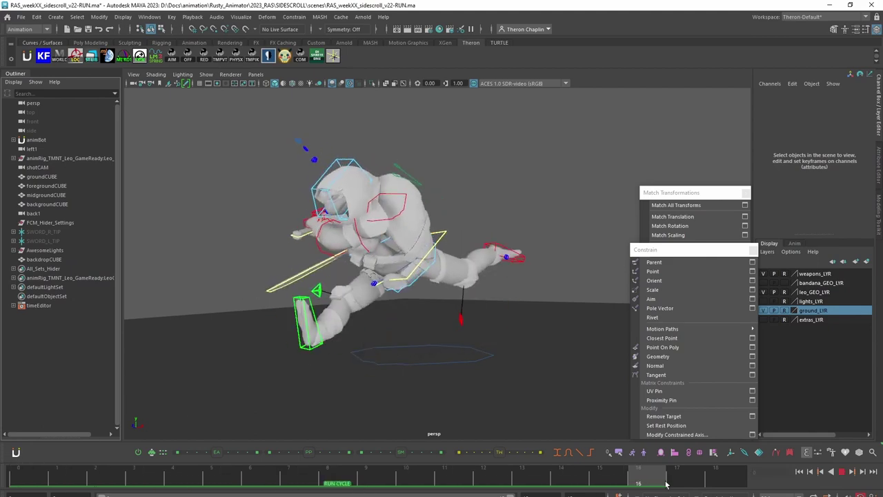
key("alt+v")
Step: Play the run cycle full size through the shotCAM view
key("space")
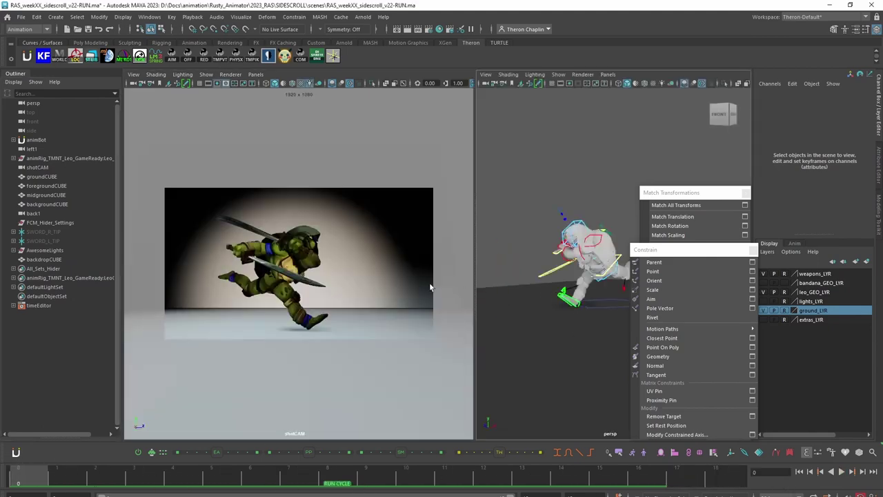
key("space")
left_click(841, 471)
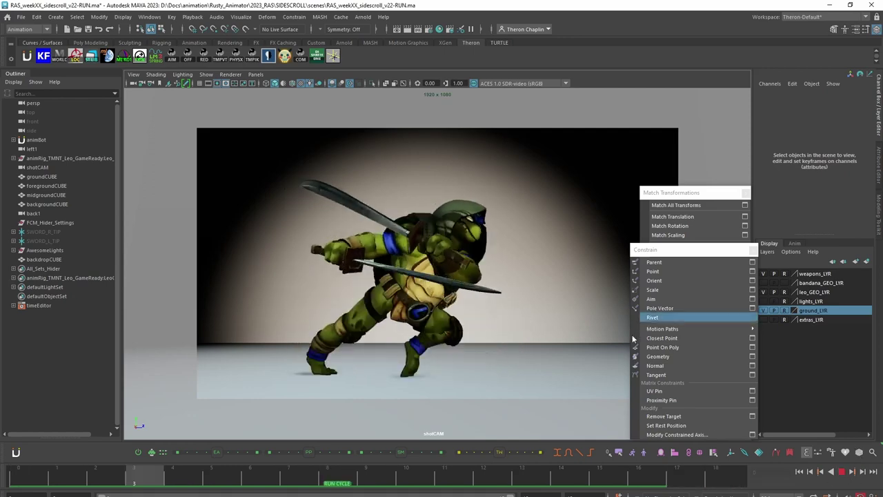
Step: Stop playback, select the world control and inspect its Rotate Y channel and keys across the run cycle in the perspective view
left_click(841, 472)
key("space")
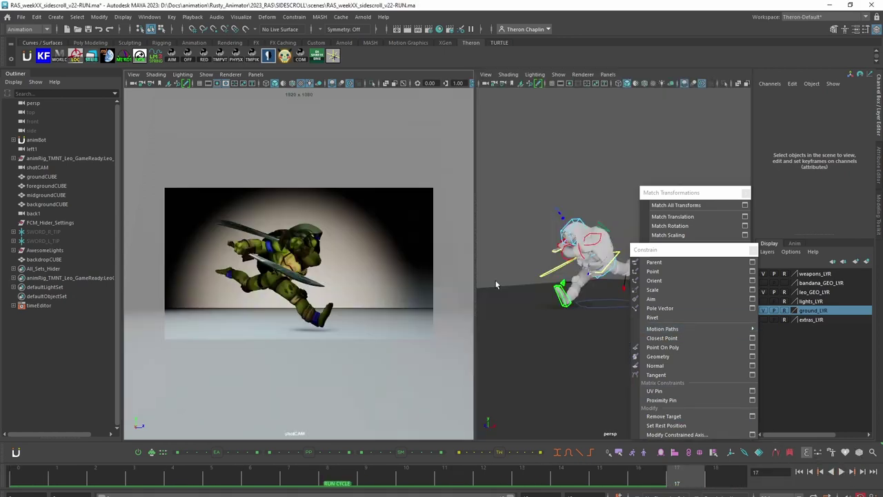
left_click(596, 319)
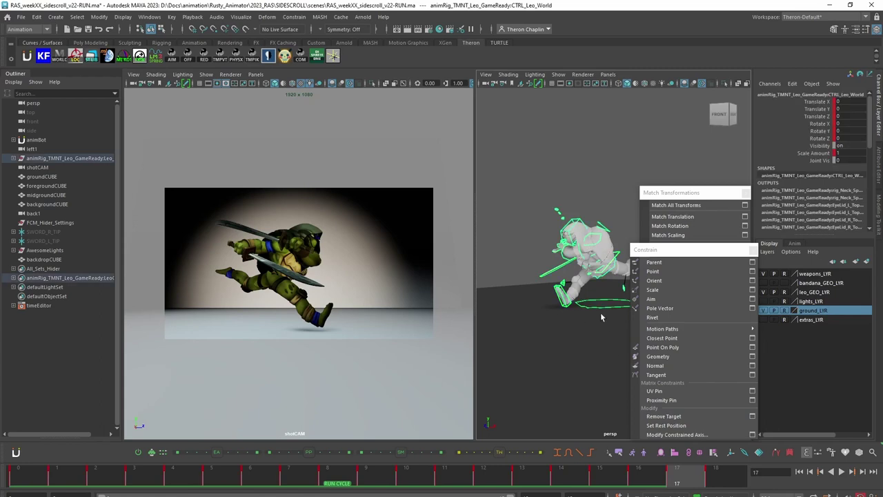
left_click(820, 131)
key("e")
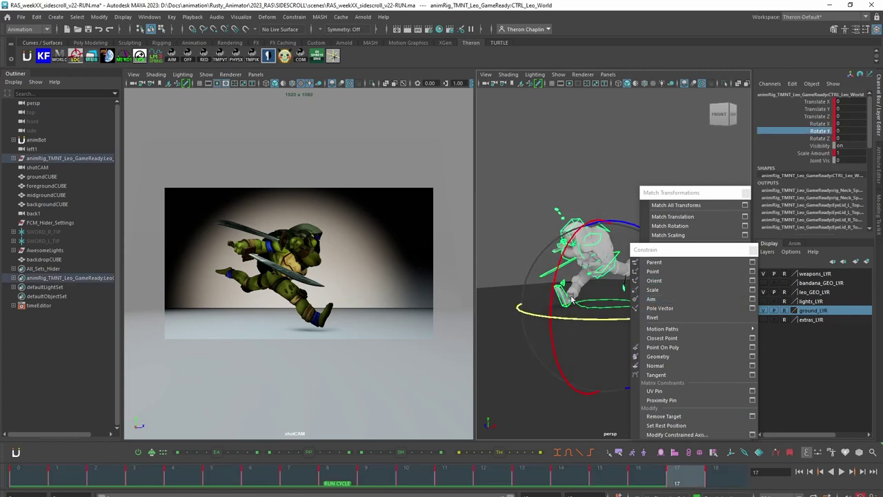
key("space")
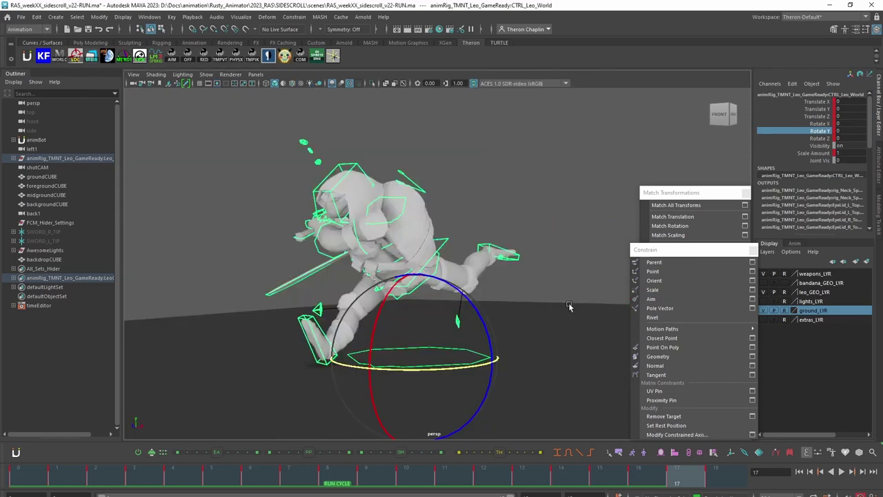
left_click_drag(704, 483, 27, 484)
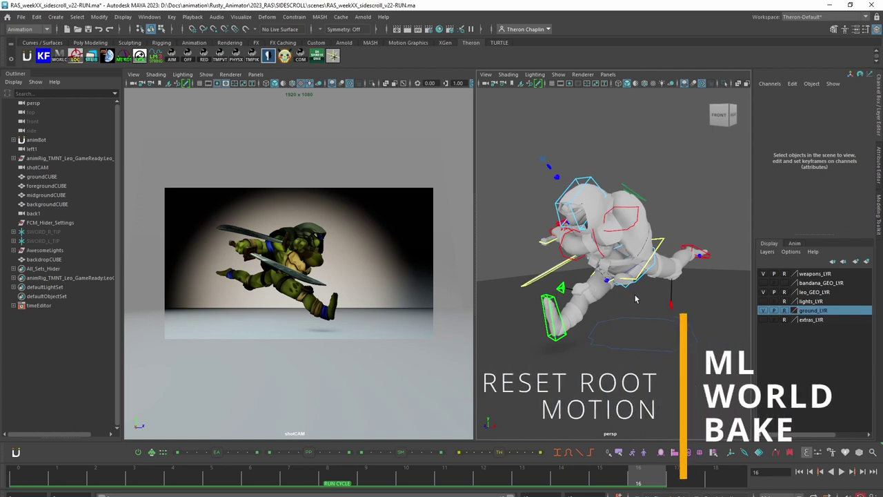
Step: Switch to the browser and look up ml_worldBake and ml_utilities on the morganloomis.com tools page, then return to Maya
left_click_drag(630, 301, 629, 314, "alt")
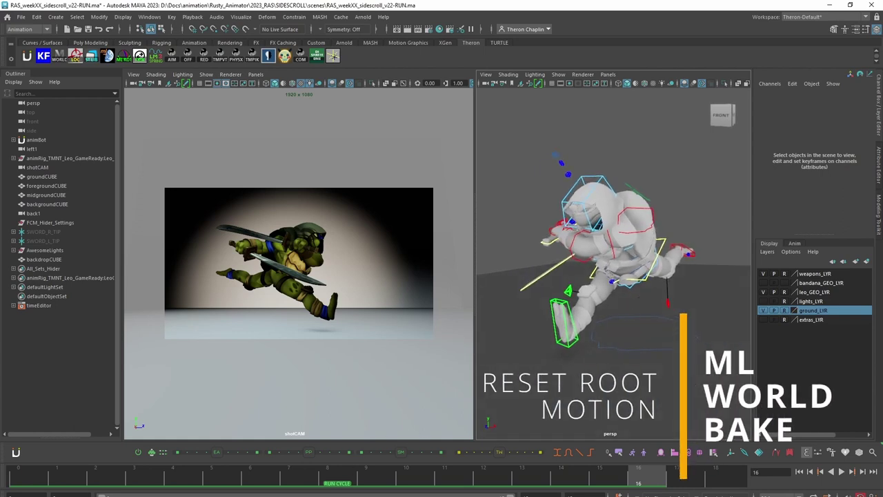
left_click(479, 487)
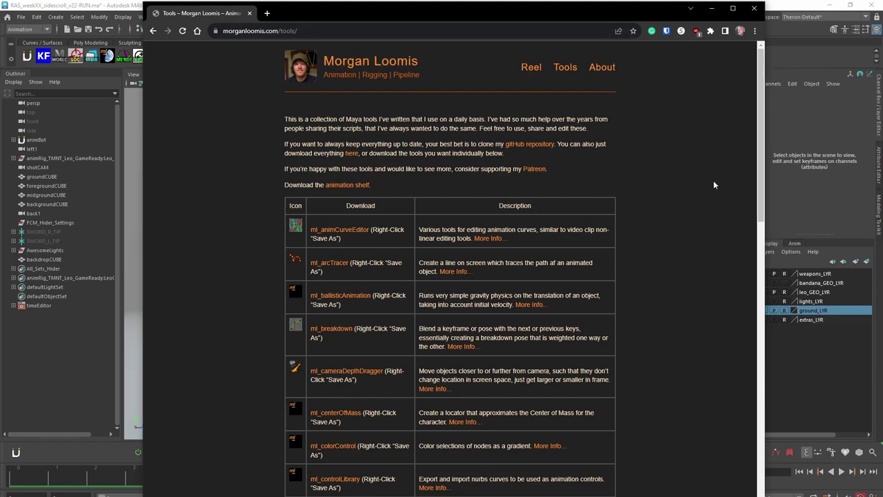
left_click_drag(757, 162, 757, 476)
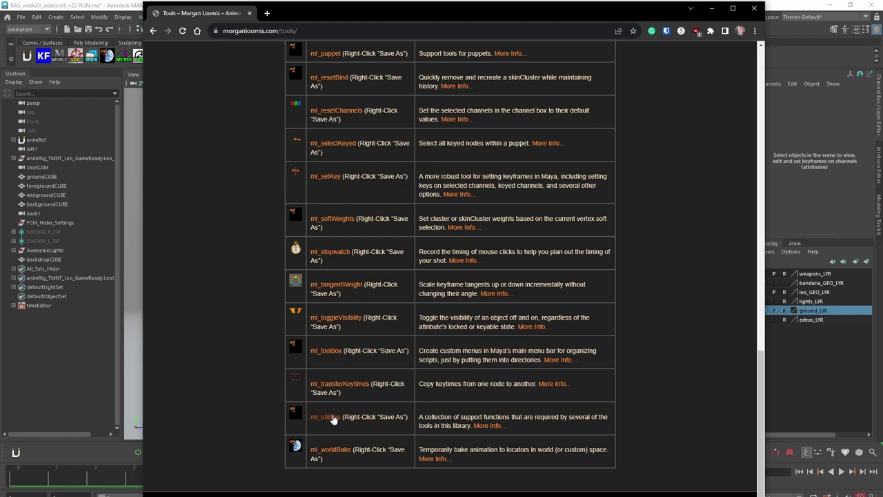
left_click(798, 6)
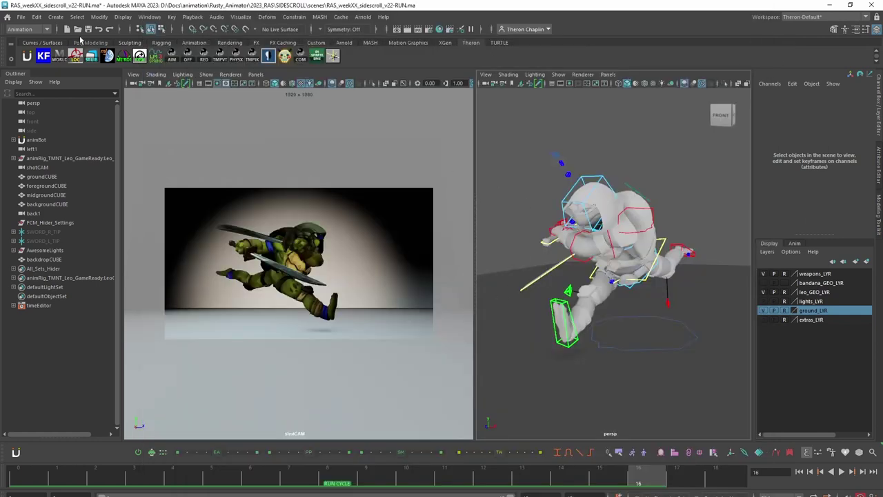
Step: Open the ml World Bake tool and place its window clear of the character in a full-size perspective view
left_click(109, 57)
left_click_drag(238, 123, 280, 108)
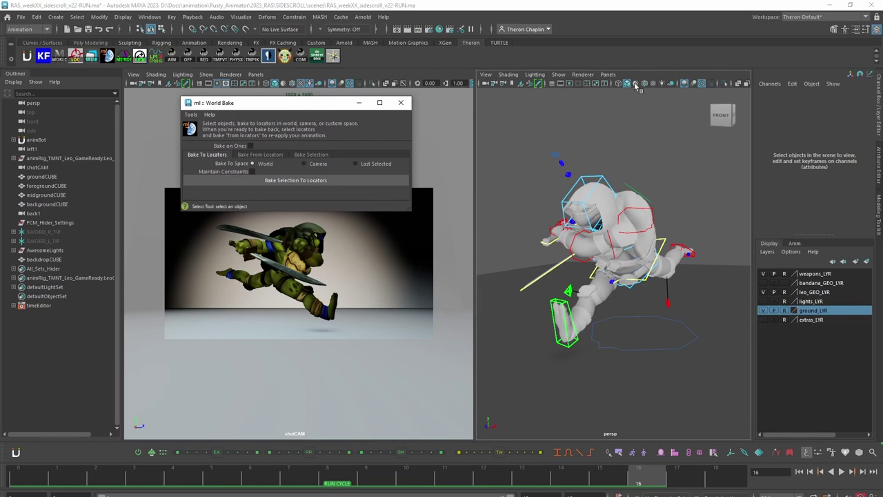
key("space")
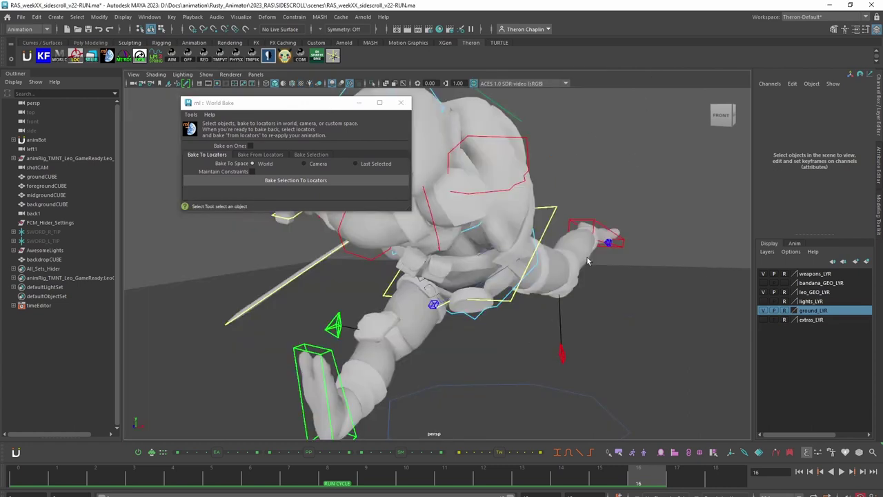
left_click_drag(528, 298, 476, 290, "alt")
left_click_drag(280, 109, 185, 91)
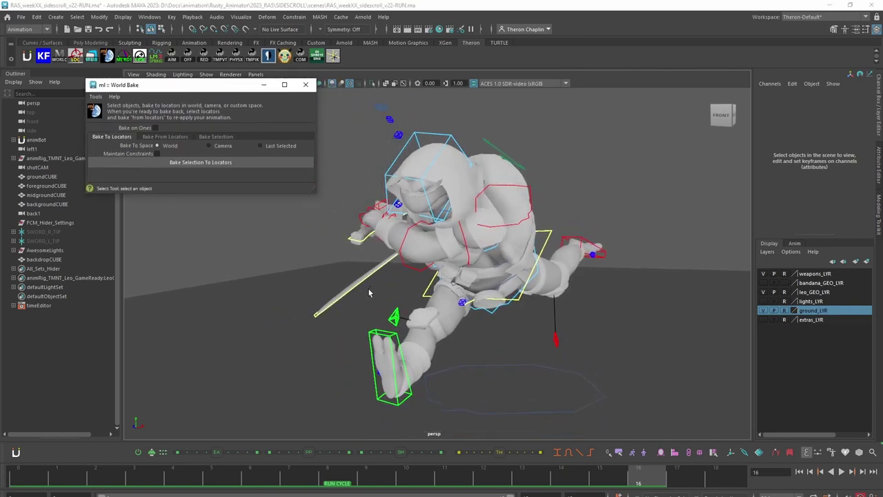
Step: Bake the right foot, left foot and body controls to world-space locators with World Bake
left_click(406, 367)
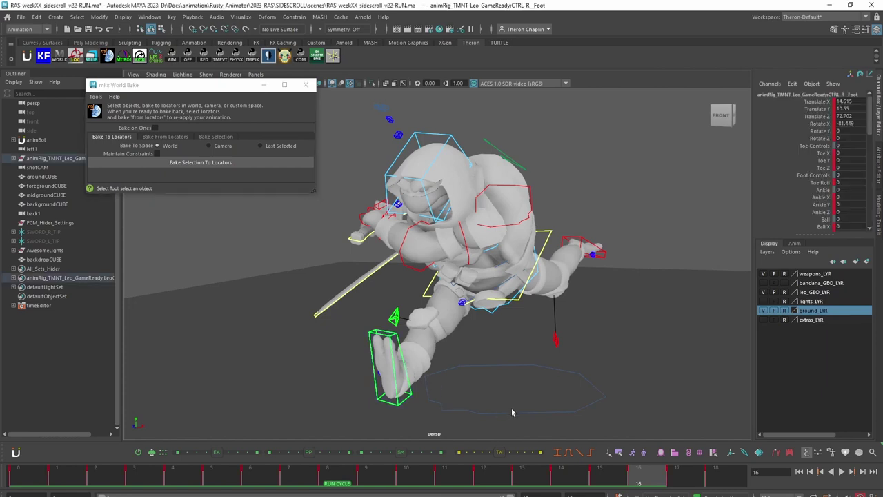
left_click(600, 256)
left_click(530, 280)
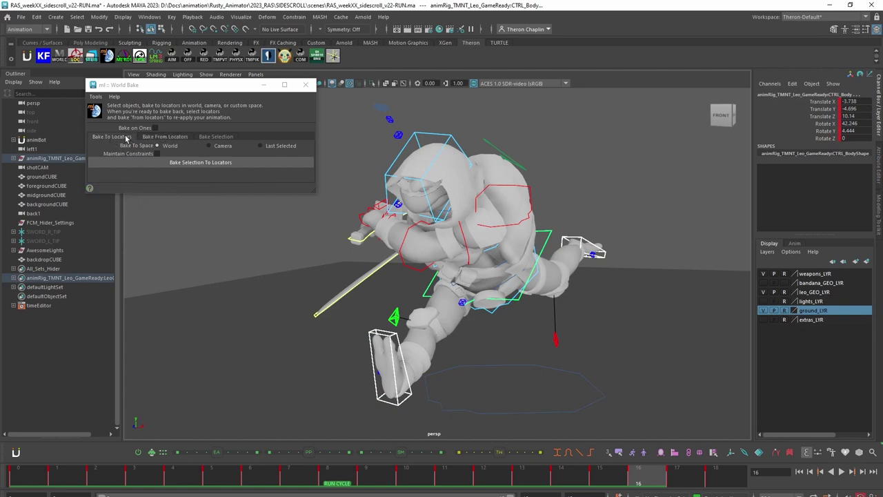
left_click(202, 163)
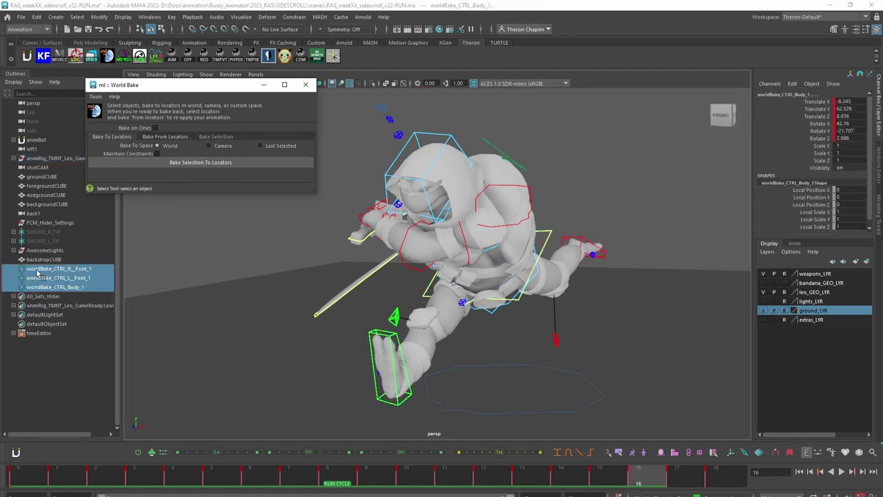
Step: Select the three worldBake locators, examine them with the character geometry toggled off and on, and return to frame 0
left_click(50, 269)
left_click_drag(49, 273, 52, 288)
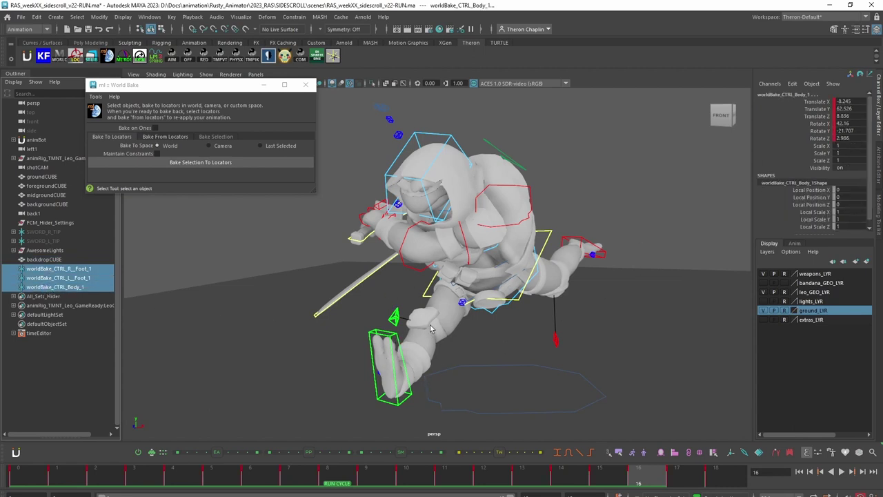
key("alt+1")
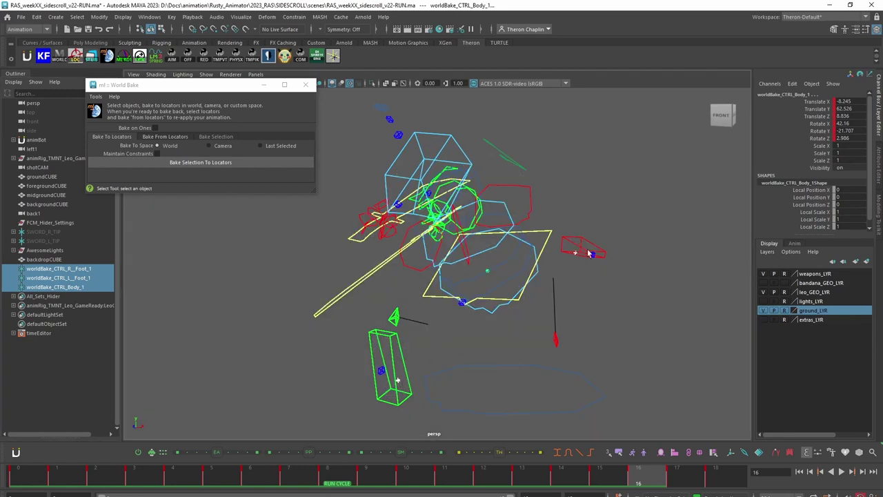
key("alt+1")
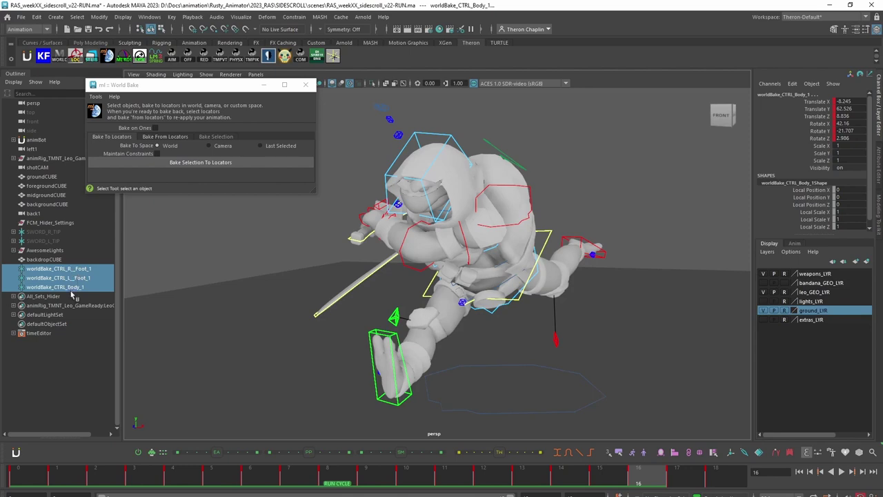
left_click_drag(41, 475, 17, 475)
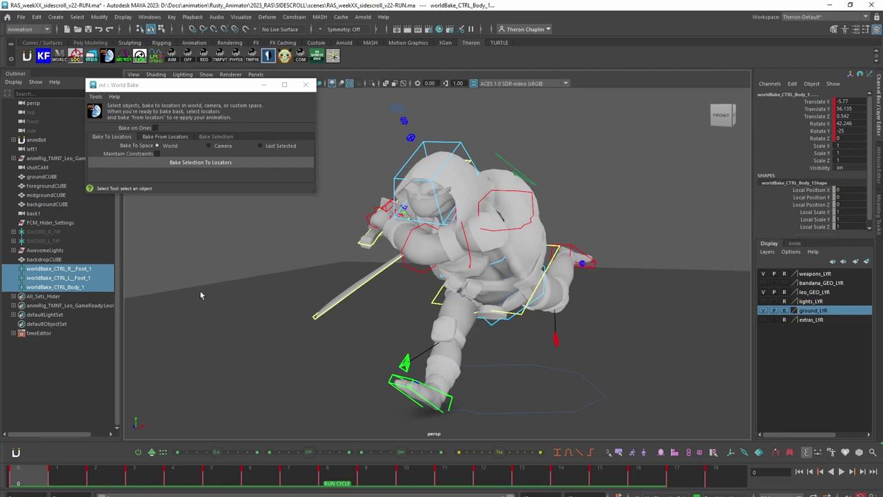
Step: Set all Rotate Y keys of the world control to 0 in the Graph Editor, then minimize the editor
left_click_drag(552, 363, 635, 296, "alt")
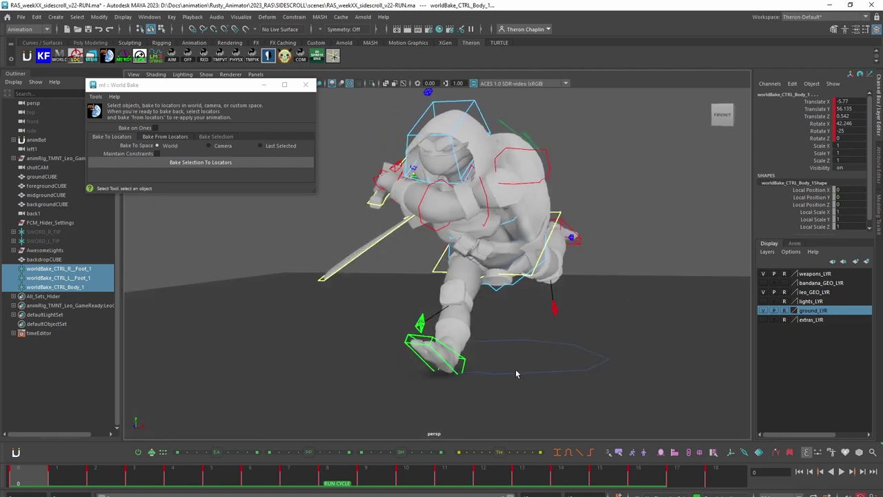
left_click(520, 371)
key("alt")
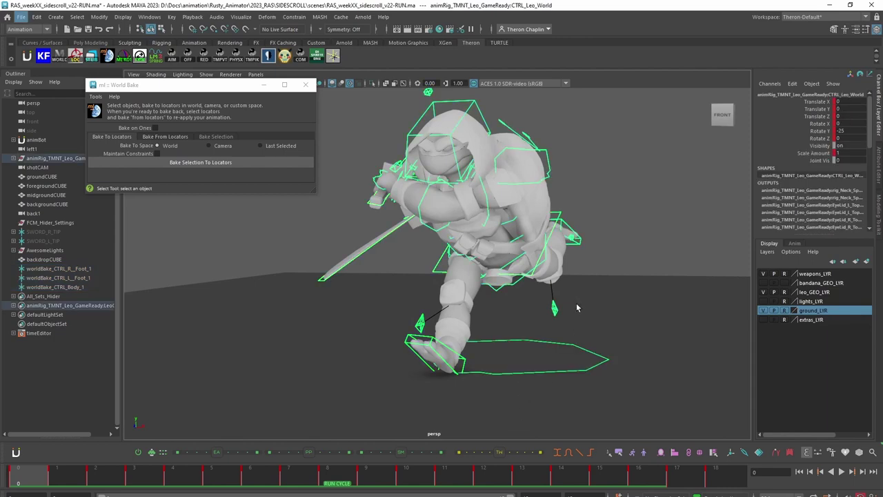
key("alt+g")
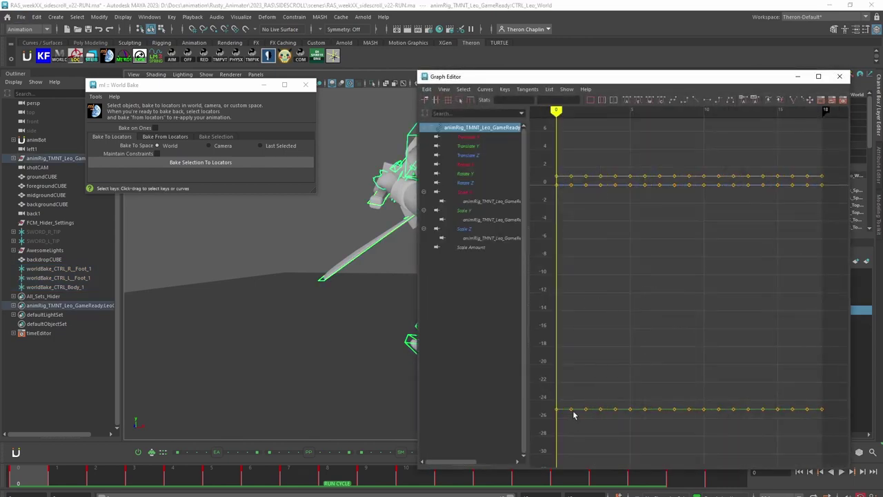
left_click(579, 409)
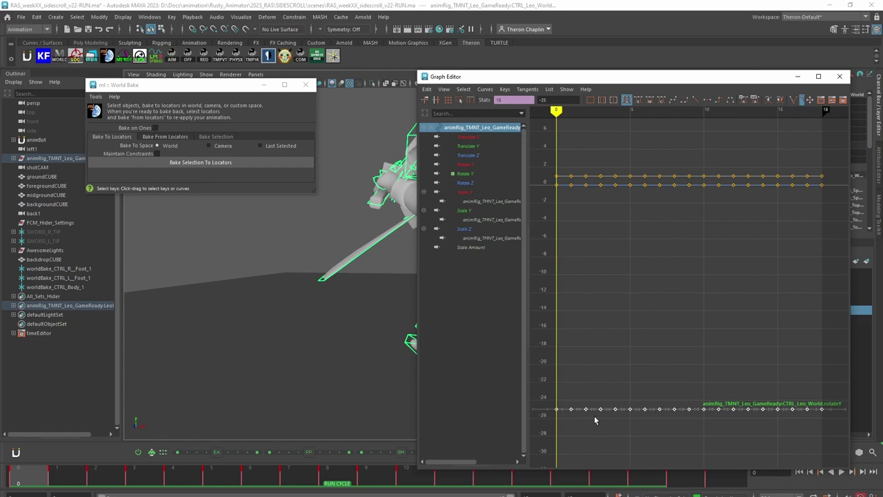
left_click(556, 101)
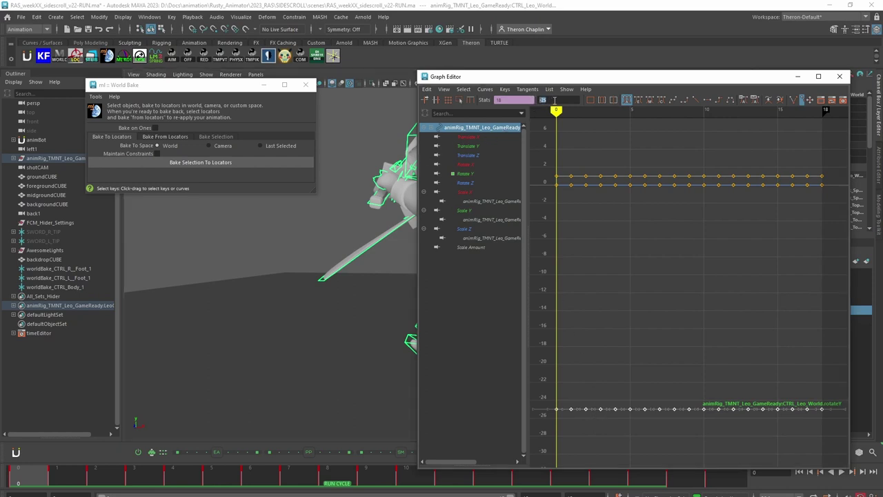
type("0")
key("Return")
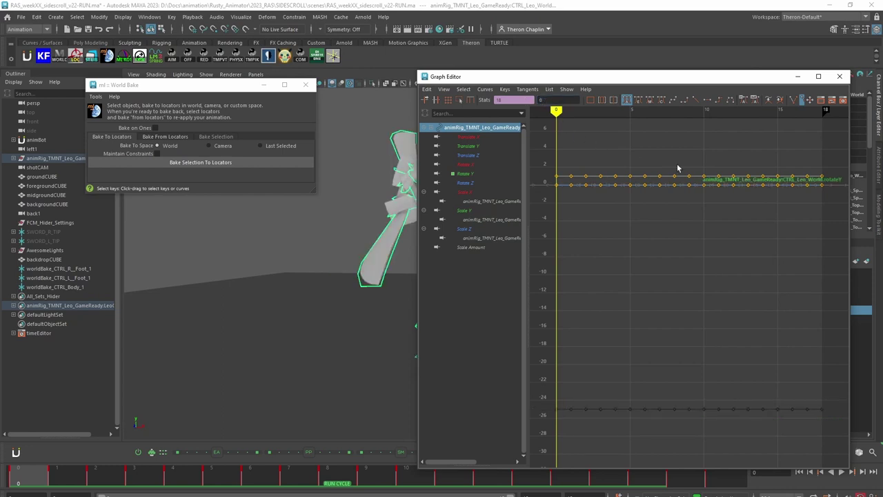
left_click(798, 77)
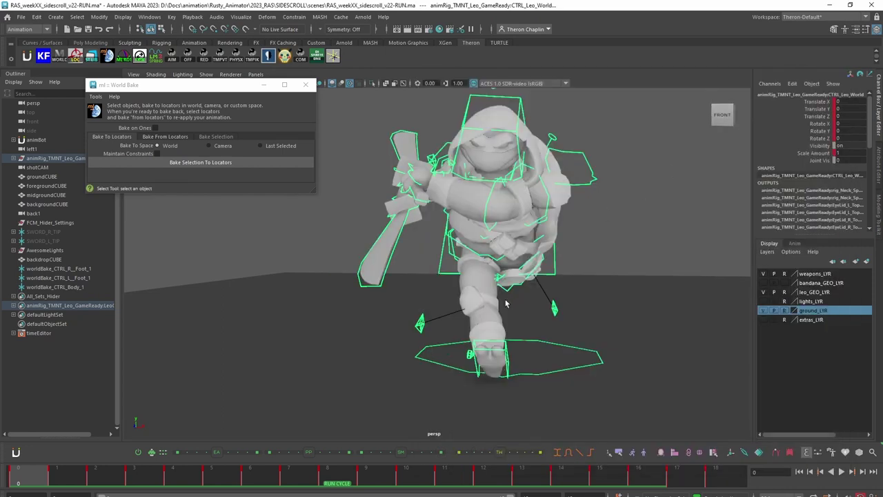
Step: Bake the worldBake right foot, left foot and body locators back to their source controls with Bake From Locators
left_click_drag(599, 302, 635, 298, "alt")
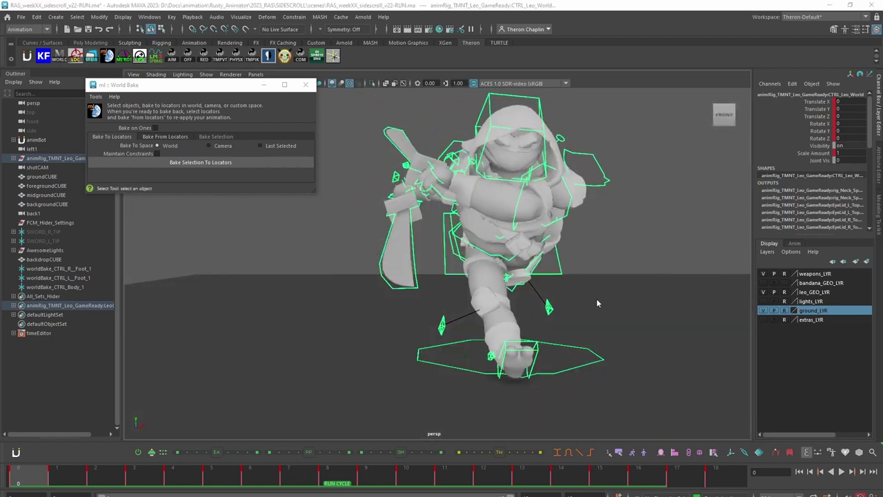
key("space")
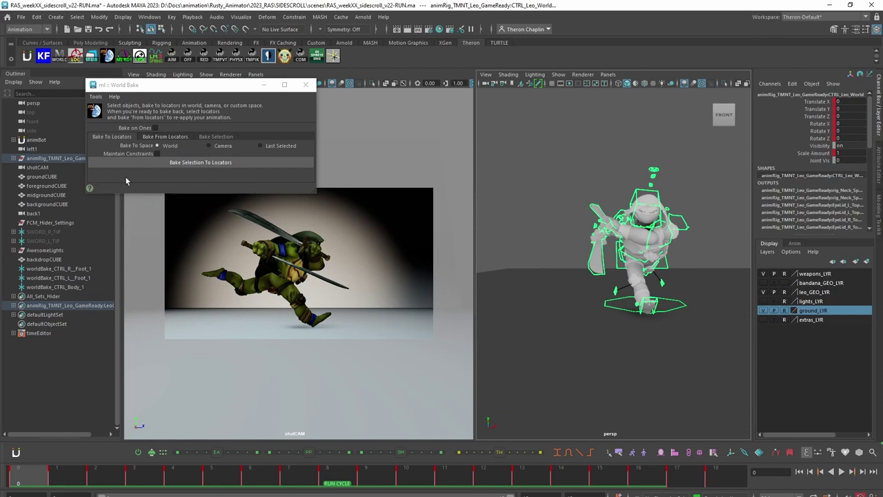
left_click_drag(65, 270, 69, 288)
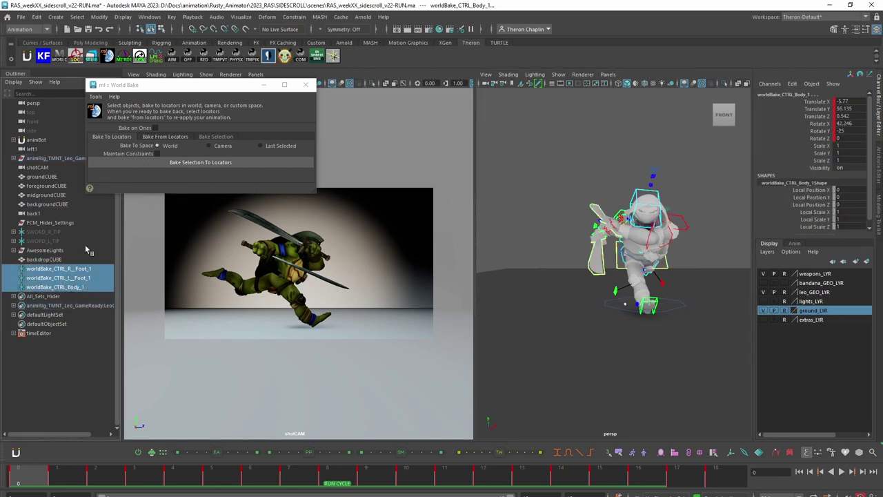
left_click(172, 137)
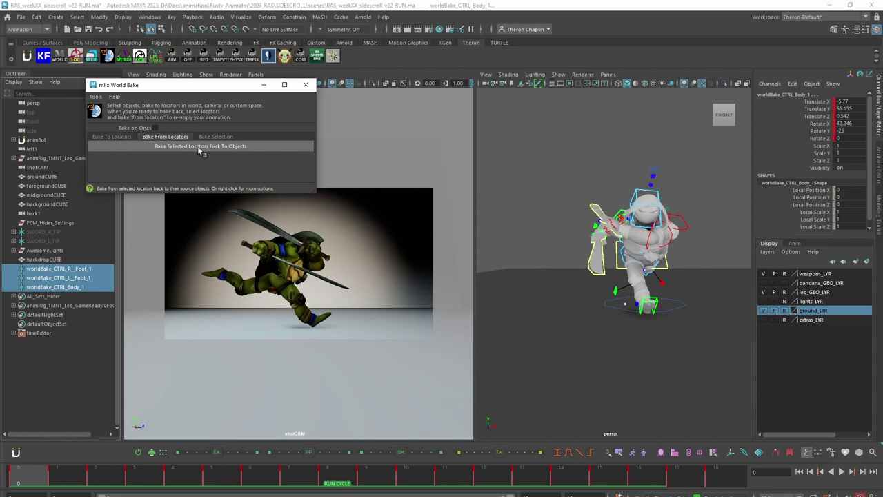
left_click(253, 146)
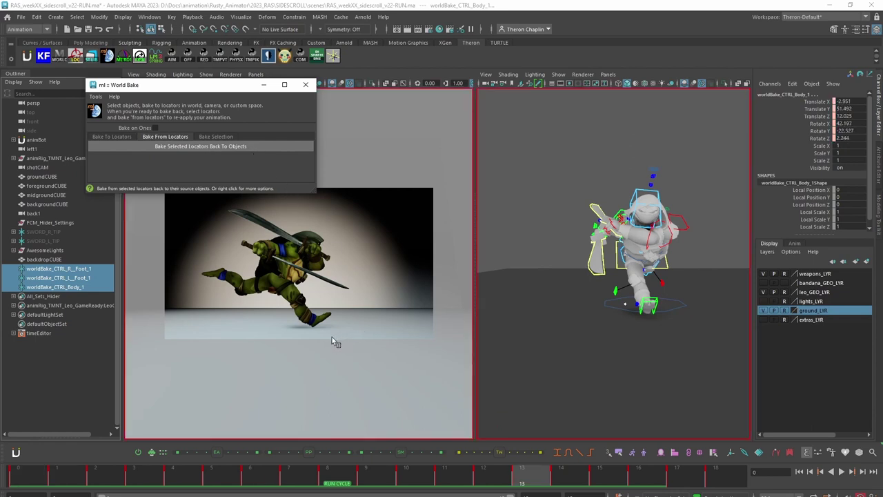
Step: Play the run cycle in both views, then select the world control to check its rotation values
left_click_drag(673, 319, 694, 260, "alt")
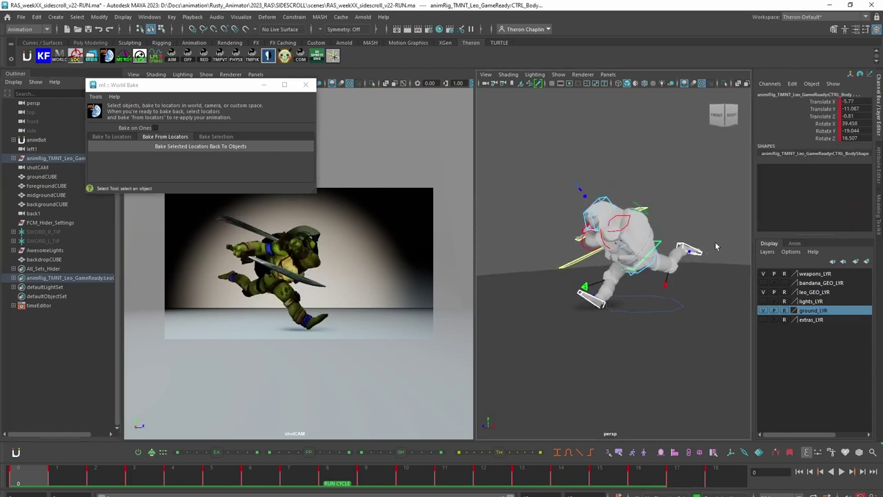
key("alt+v")
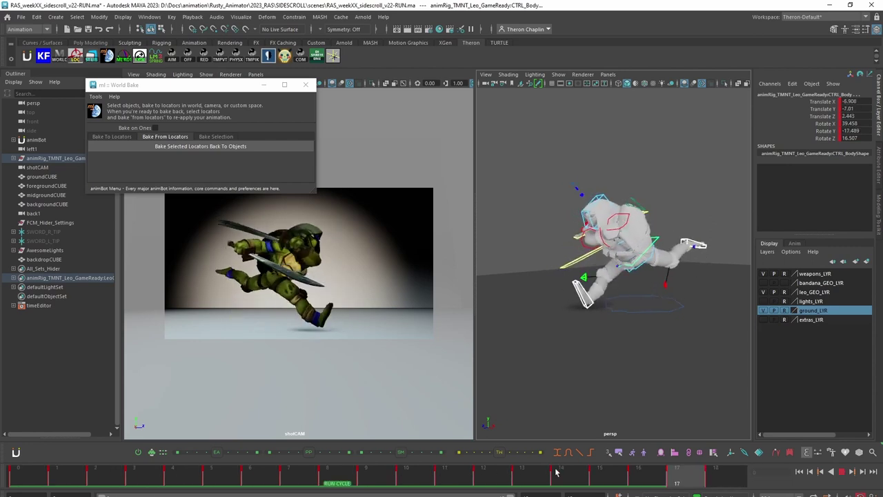
key("alt+v")
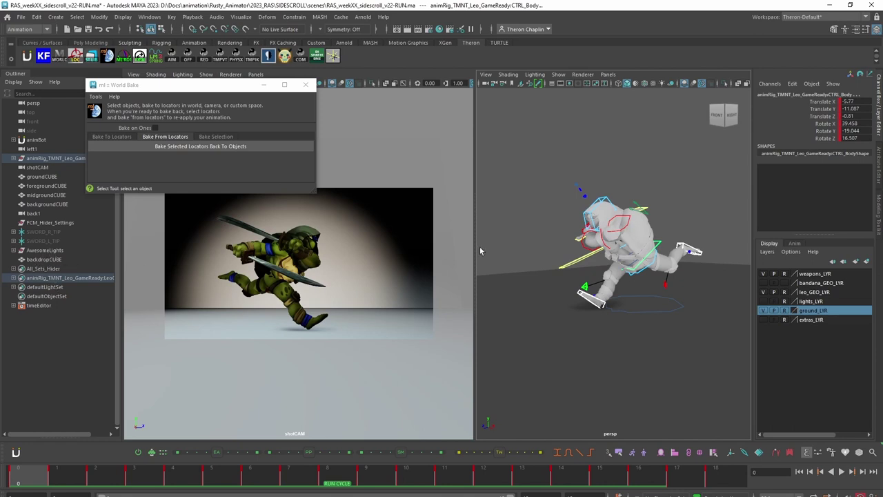
left_click(634, 311)
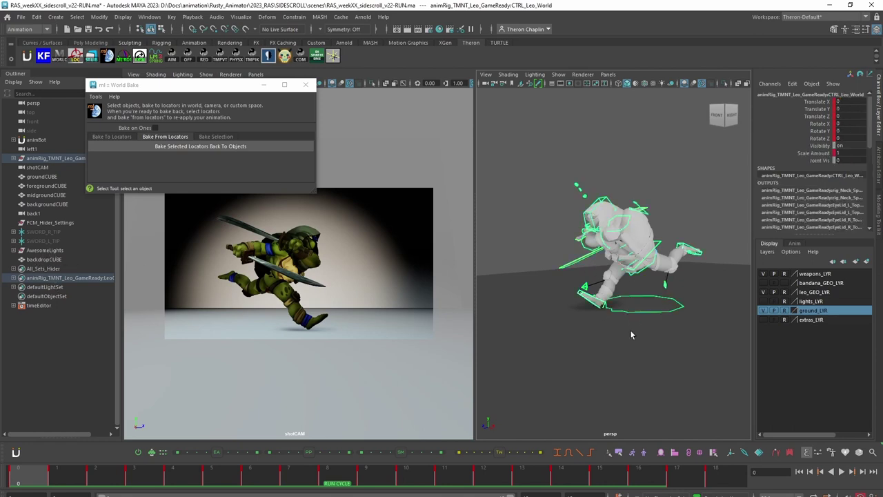
Step: Examine the world control's Rotate Y channel with its rotation manipulator and play the run cycle
left_click(820, 132)
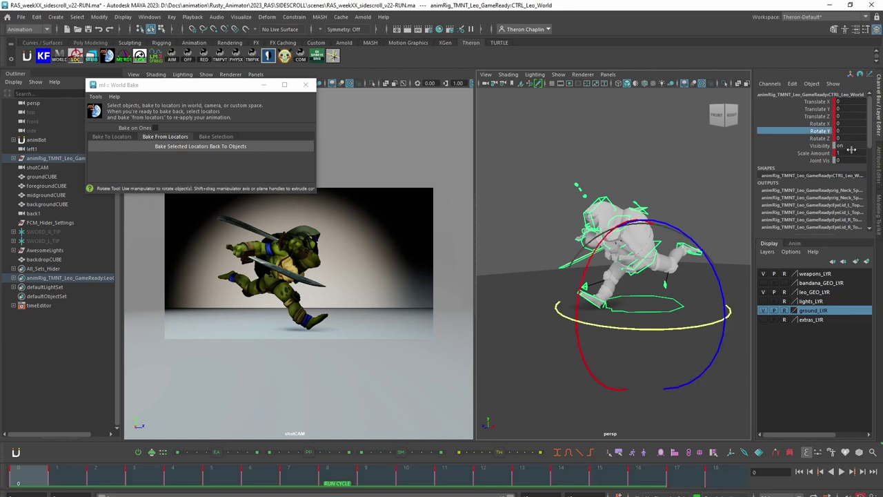
key("alt+v")
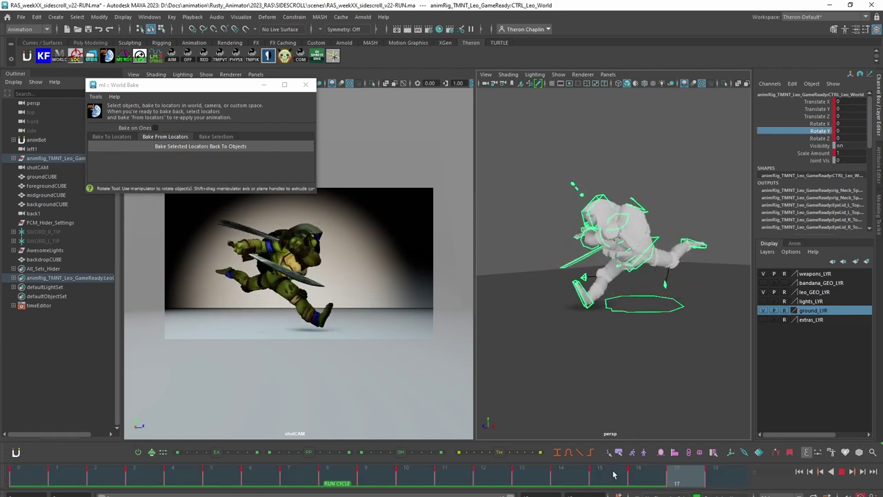
key("alt+v")
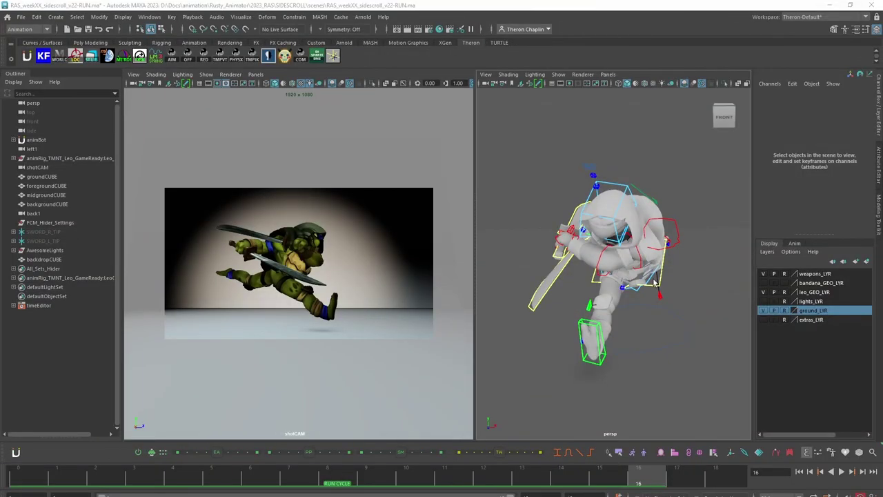
Step: Enlarge the perspective view to full size and detach animBot's Xform World Space commands as a floating window beside the character
left_click_drag(686, 307, 653, 284, "alt")
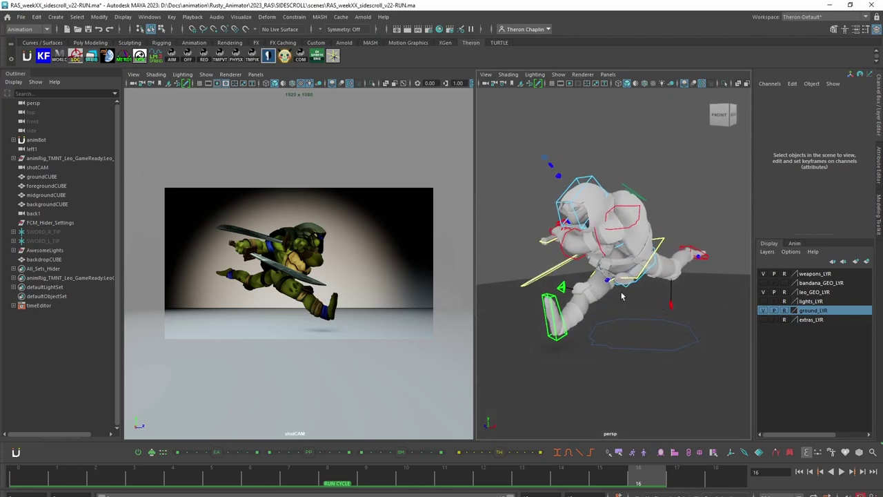
key("space")
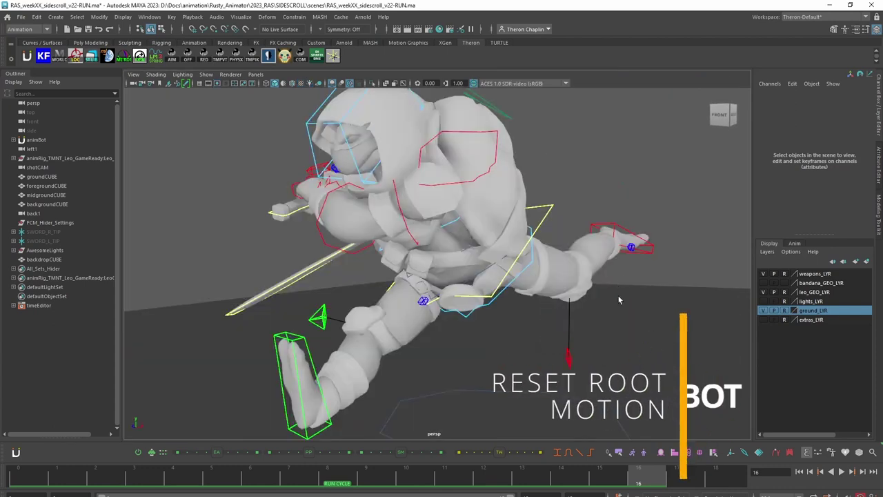
scroll(618, 293, "down", 5)
left_click_drag(543, 264, 600, 283, "alt")
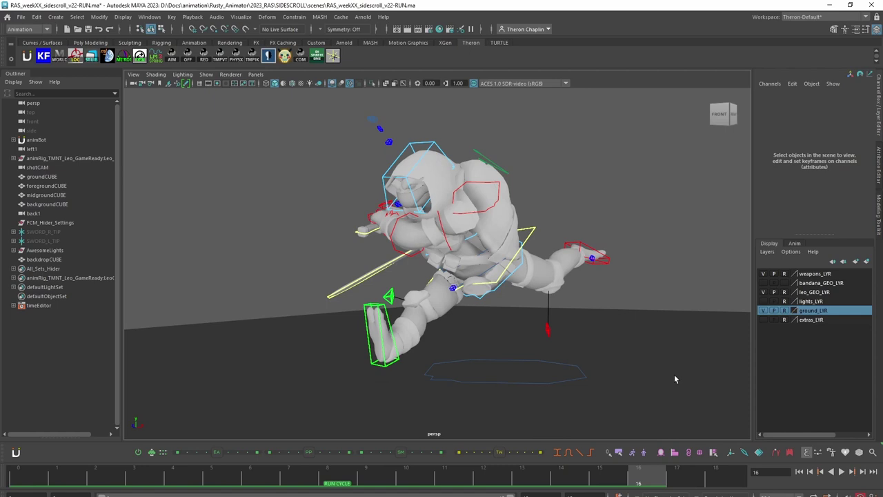
right_click(701, 454)
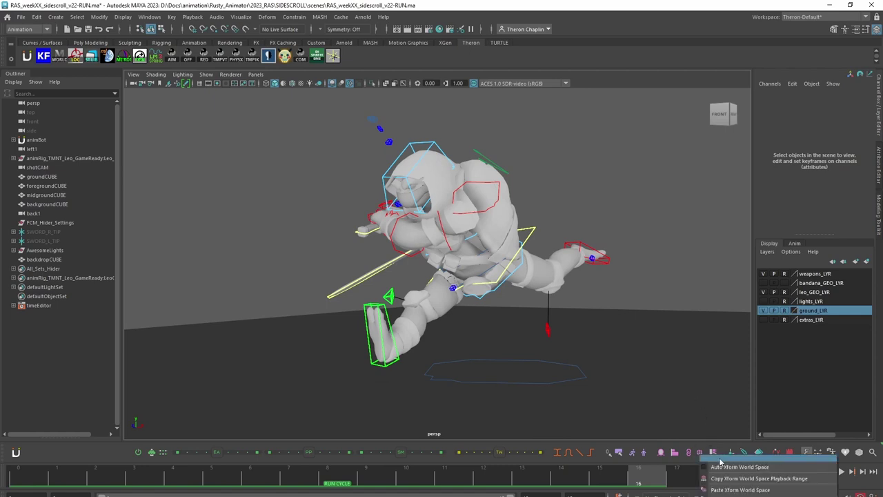
left_click_drag(750, 450, 713, 322)
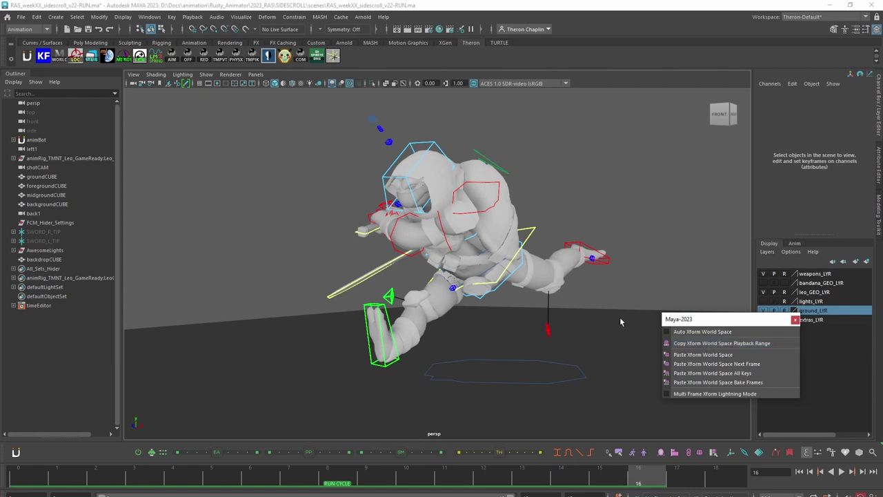
Step: Inspect the world control's Rotate Y value and rotation axis at frame 16, then clear the selection
left_click_drag(624, 283, 592, 289, "alt")
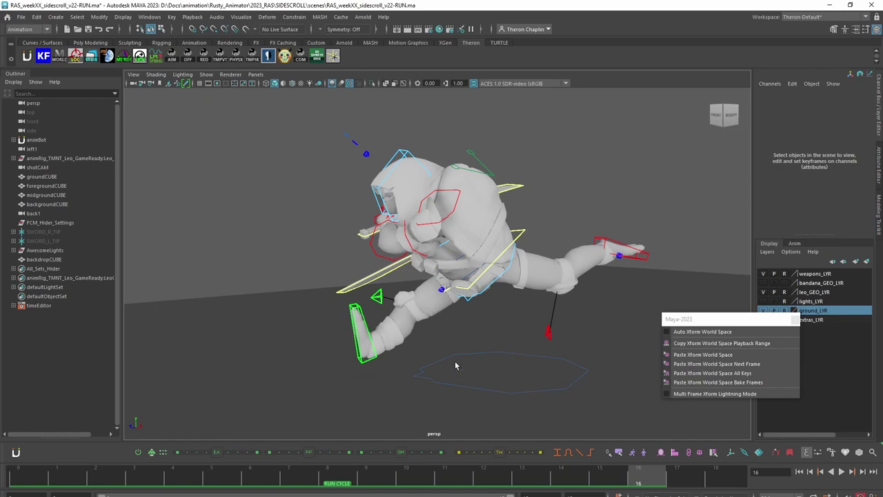
left_click(523, 391)
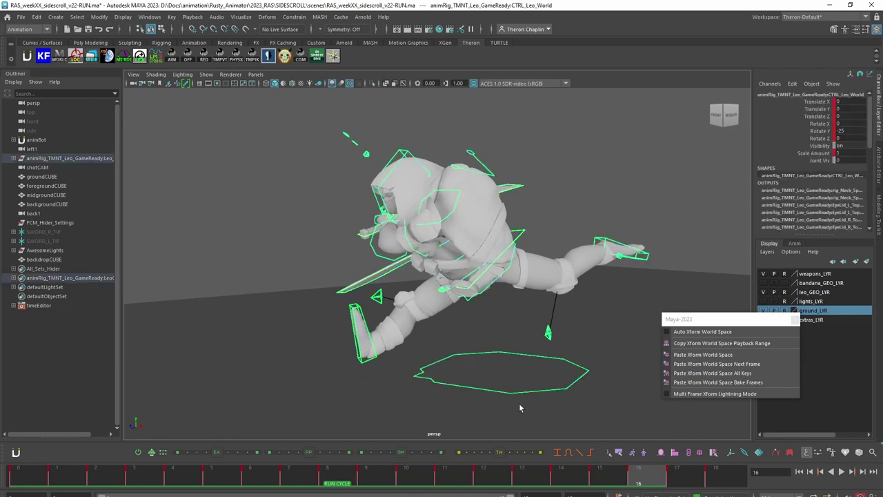
left_click(819, 131)
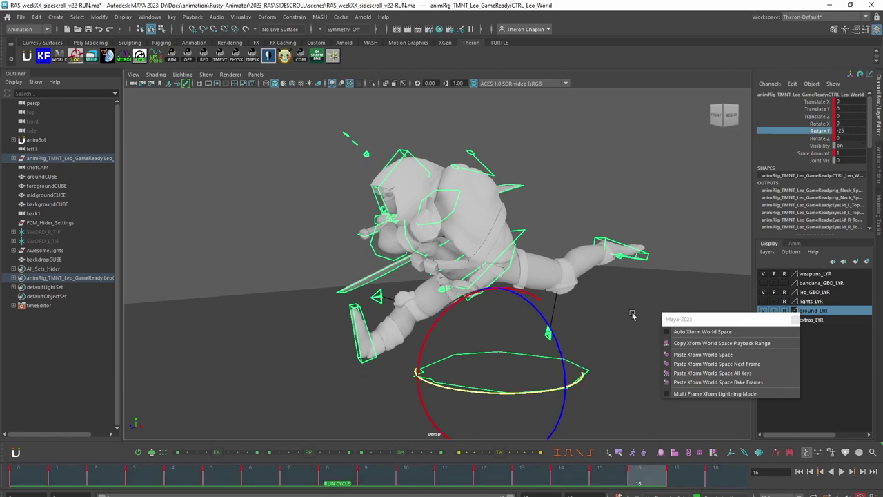
left_click(457, 432)
left_click_drag(513, 379, 553, 365, "alt")
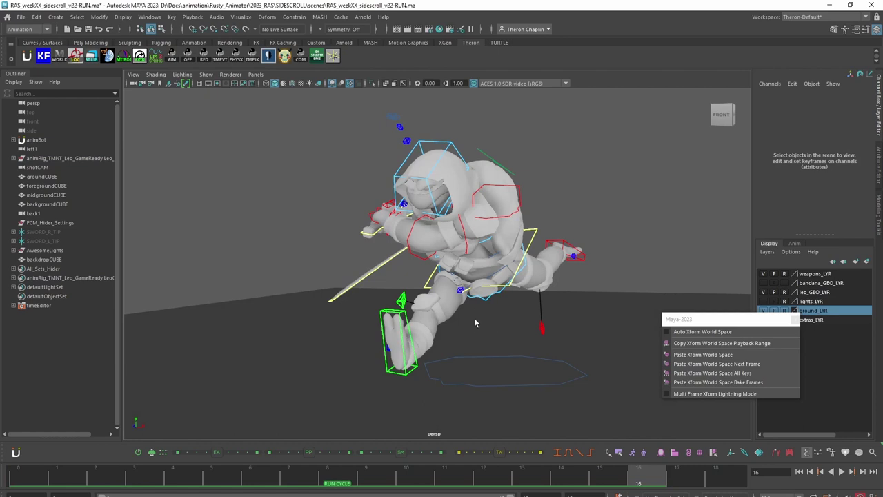
Step: At frame 0, select both foot controls and the body control and copy their world space Xform over the playback range
left_click(21, 475)
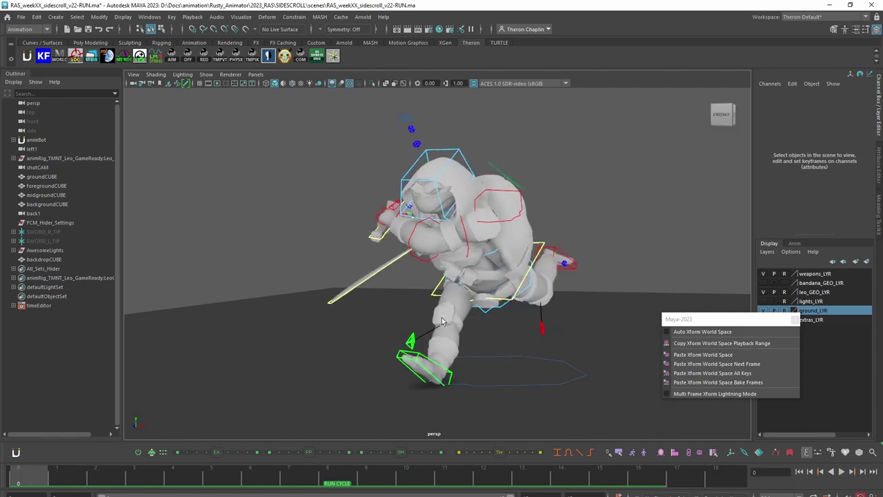
left_click(431, 369)
left_click(573, 271, "shift")
left_click(533, 279, "shift")
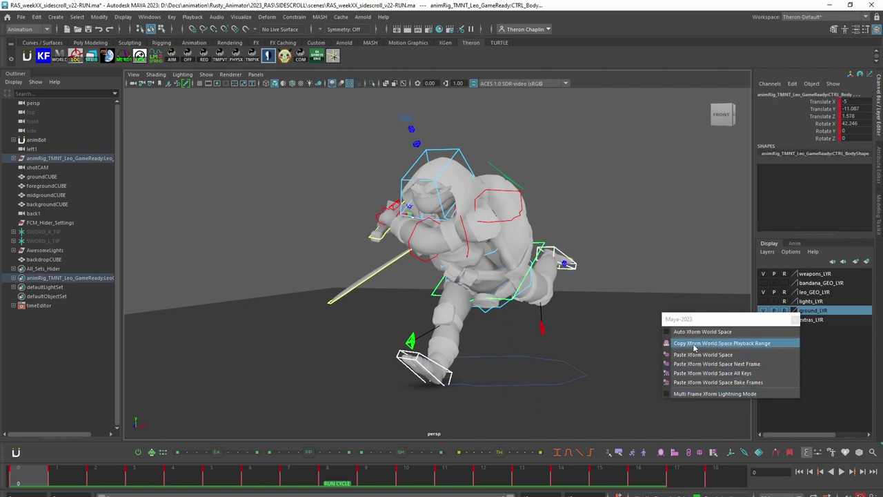
left_click(781, 346)
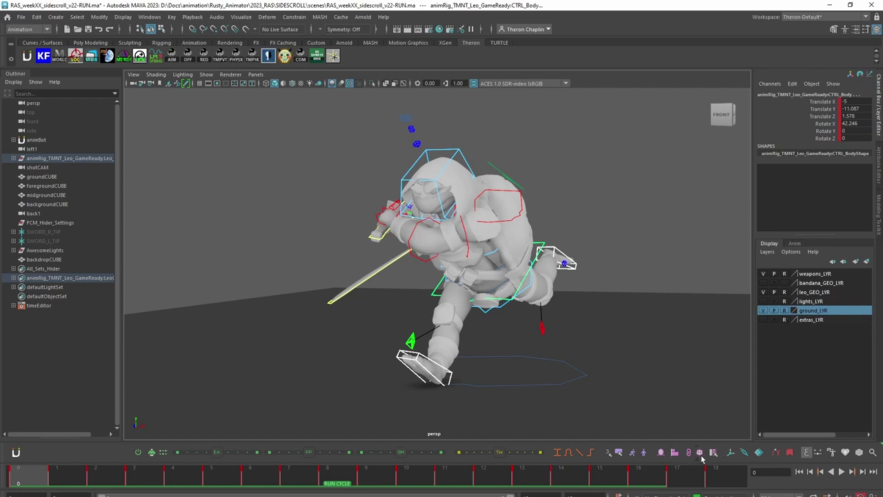
right_click(701, 454)
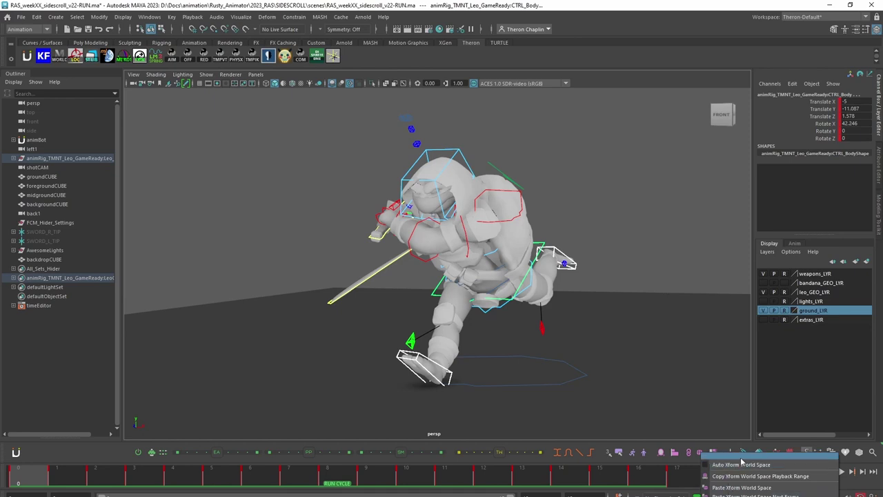
left_click_drag(746, 449, 738, 318)
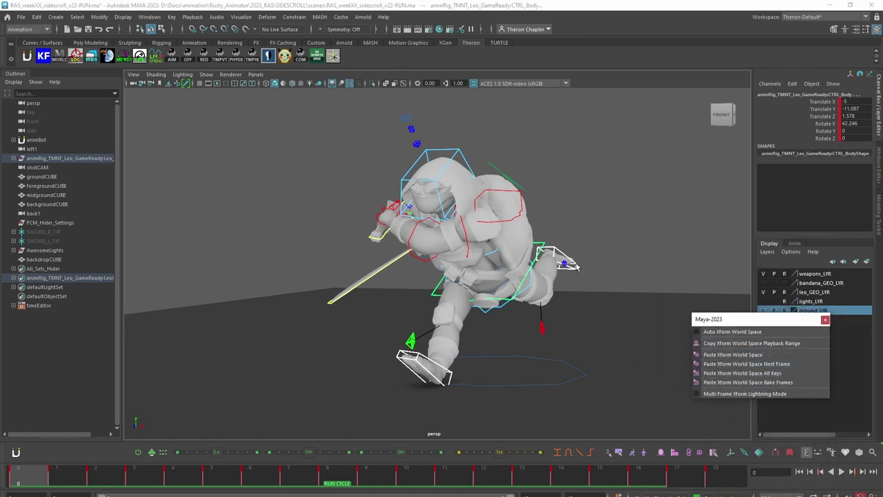
left_click(799, 345)
Step: Set all Rotate Y keys of the world control to 0 in the Graph Editor, then close the editor
left_click_drag(612, 374, 518, 393)
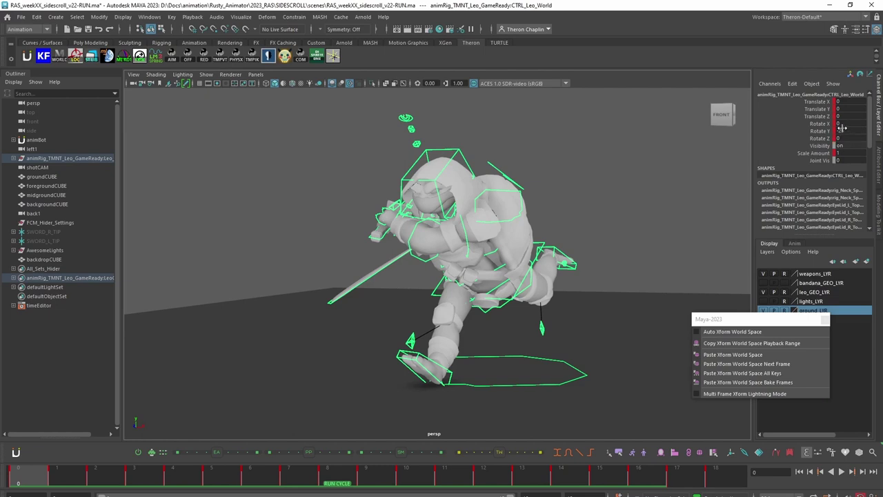
key("shift+g")
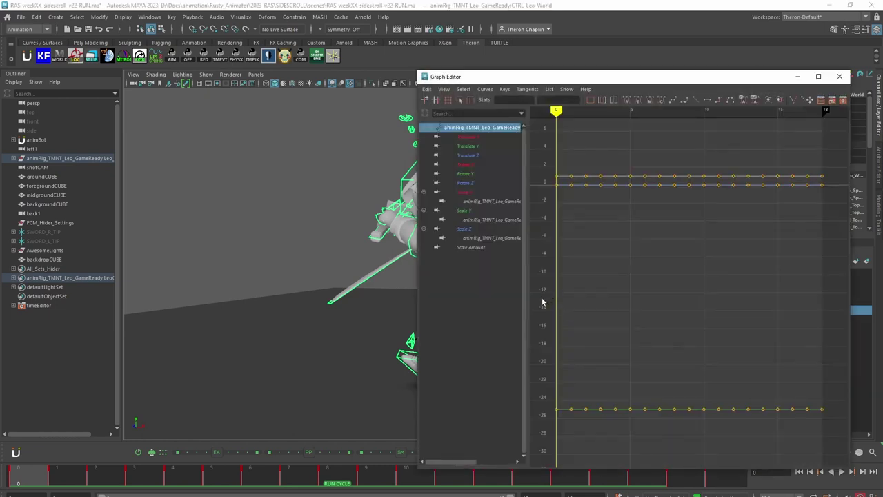
left_click(564, 407)
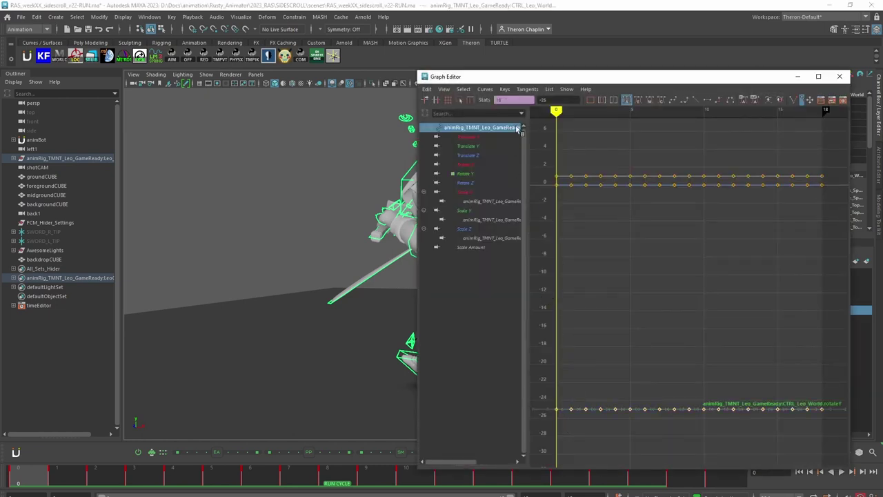
left_click(555, 99)
type("0")
key("Return")
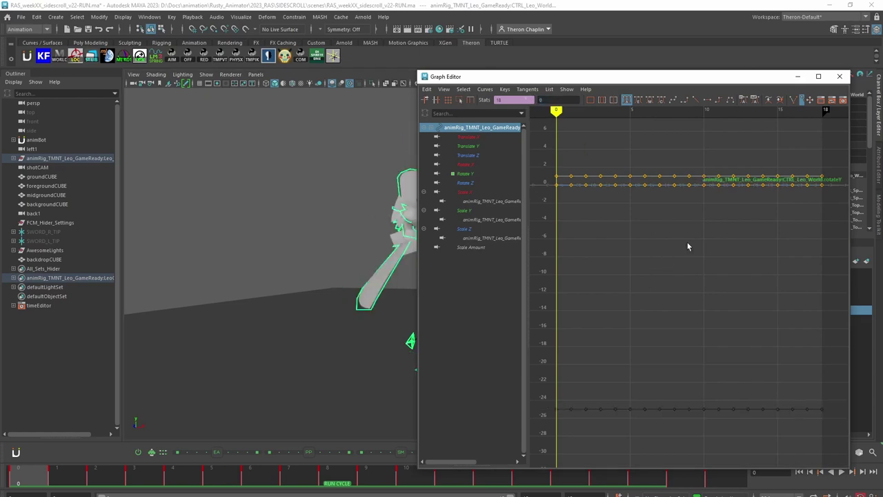
left_click(842, 77)
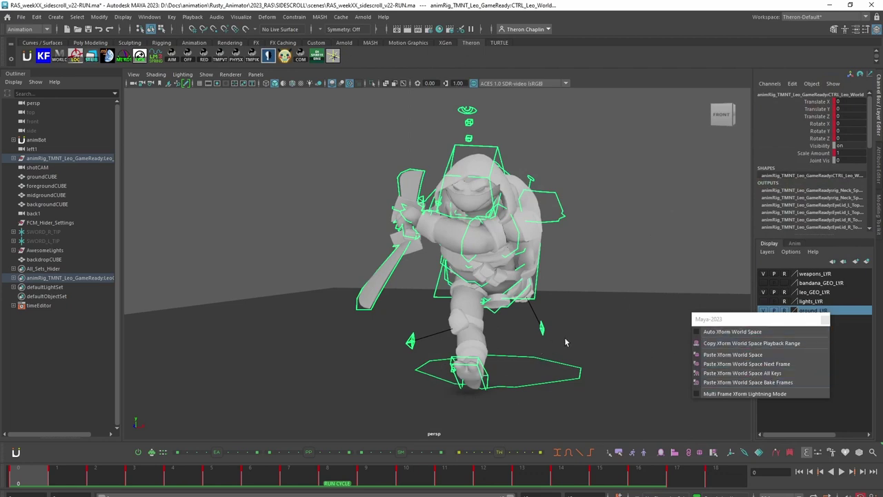
Step: Reselect both foot controls and the body control and paste the copied world space Xform with Bake Frames
left_click_drag(552, 345, 429, 350, "alt")
left_click(442, 363)
left_click(546, 251)
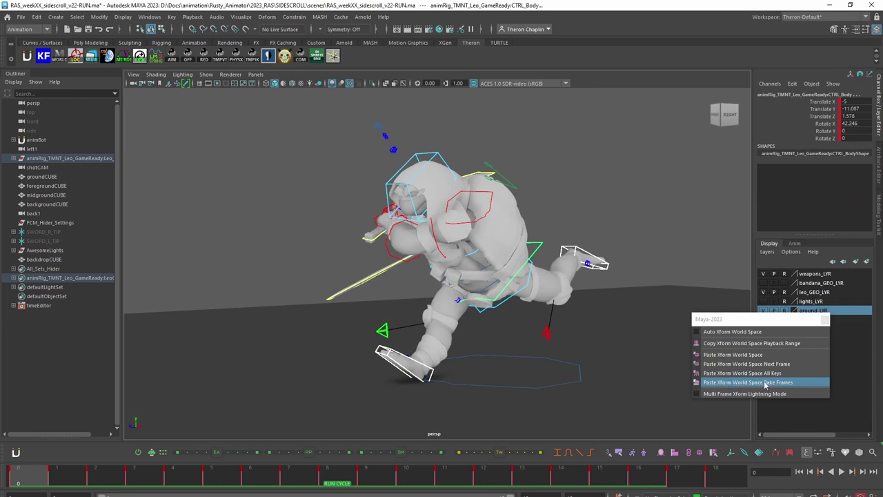
left_click(797, 383)
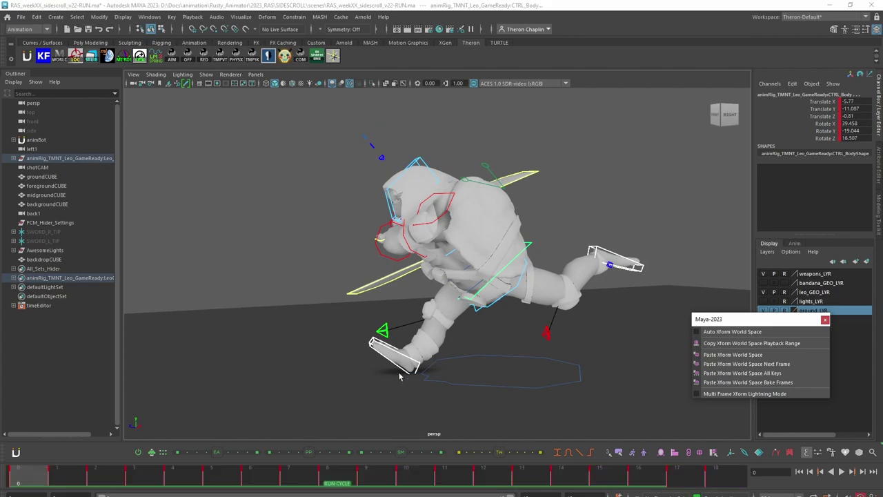
Step: Scrub and play the run cycle in the shot camera, then examine the world control's Rotate Y channel and replay
left_click_drag(66, 474, 716, 463)
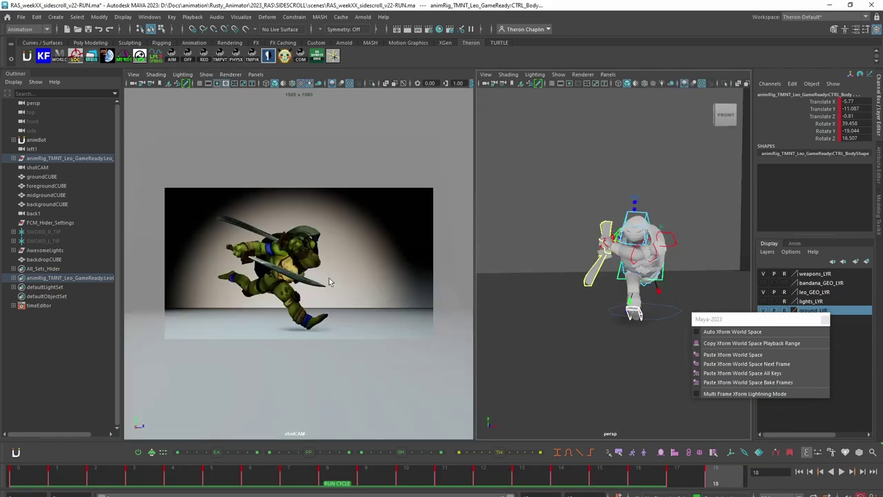
key("alt+v")
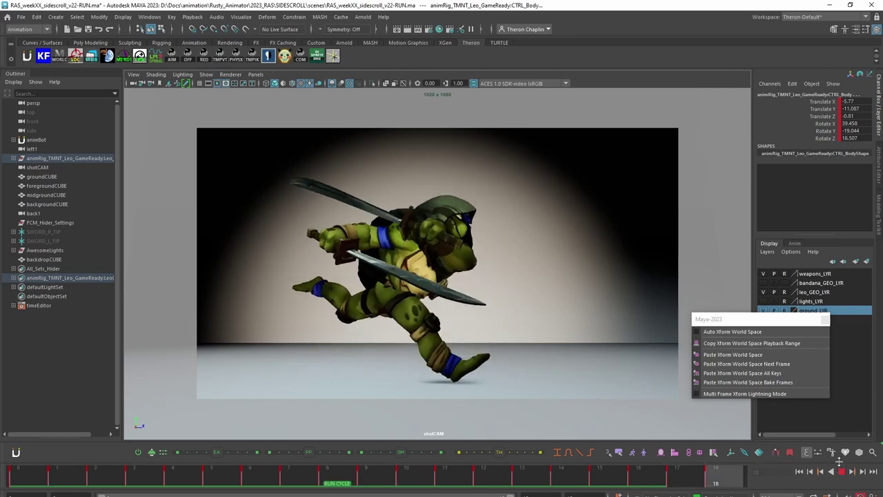
key("Escape")
key("space")
left_click(592, 330)
left_click(615, 327)
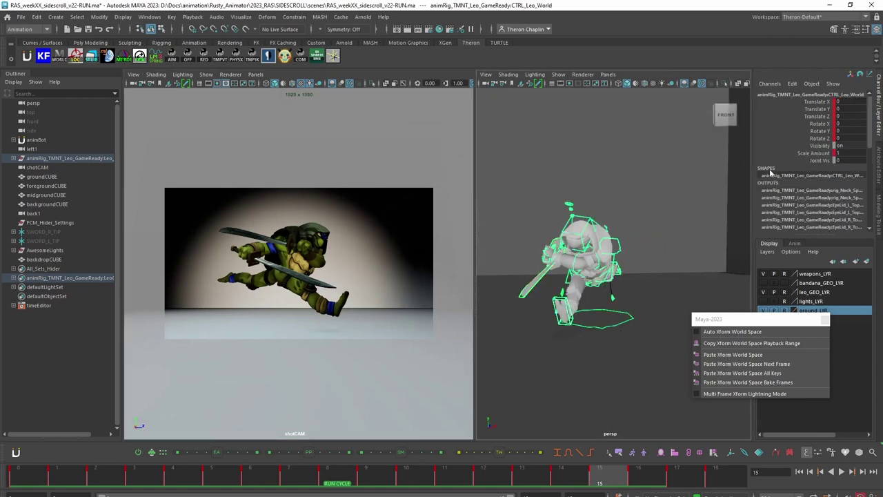
left_click(820, 130)
key("e")
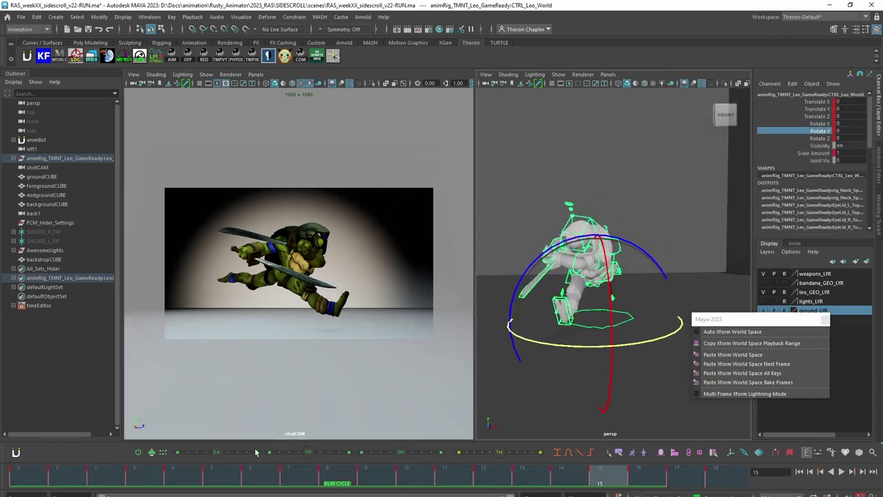
key("alt+v")
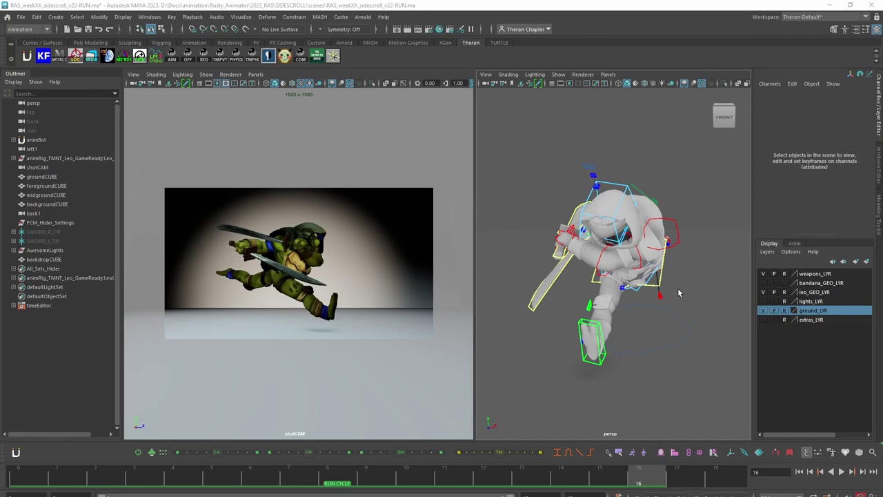
Step: Clear the rig control selection and open the OverRig scripts panel
left_click_drag(723, 338, 676, 346, "alt")
left_click_drag(511, 149, 640, 366)
left_click(703, 298)
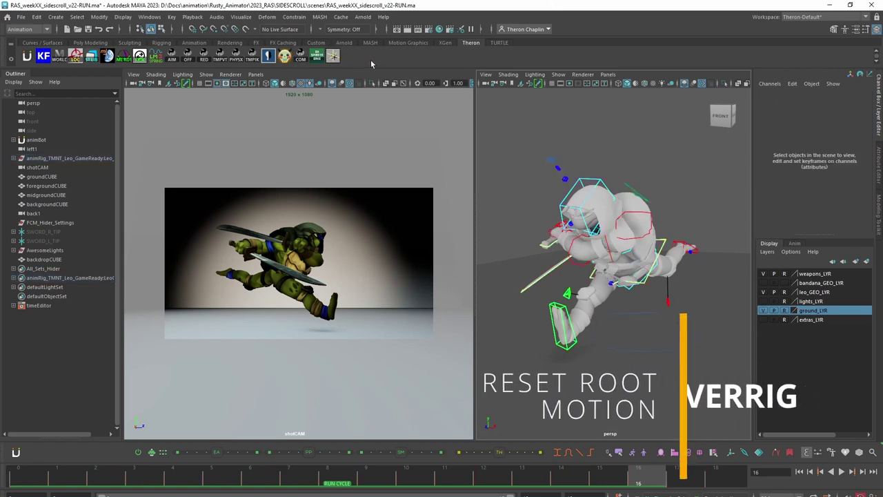
left_click(334, 58)
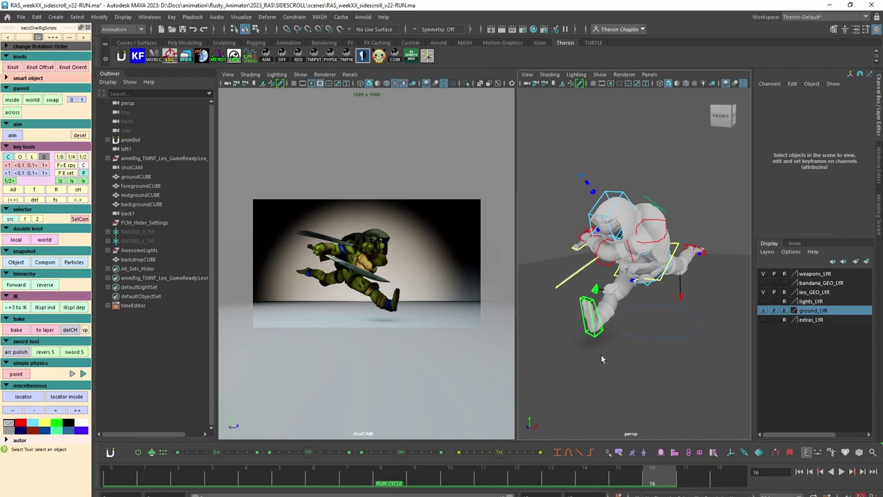
Step: Enlarge the perspective view, select the two foot controls to examine them, and clear the selection
key("space")
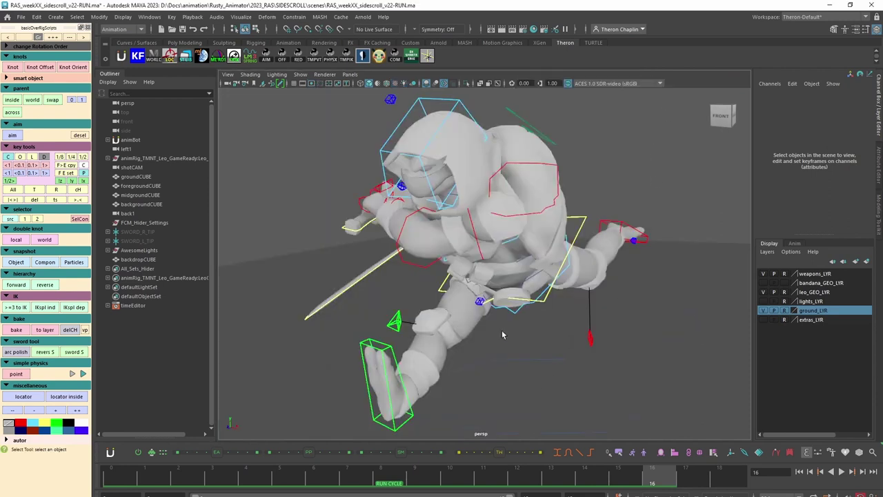
scroll(614, 309, "down", 3)
left_click_drag(614, 309, 426, 334, "alt")
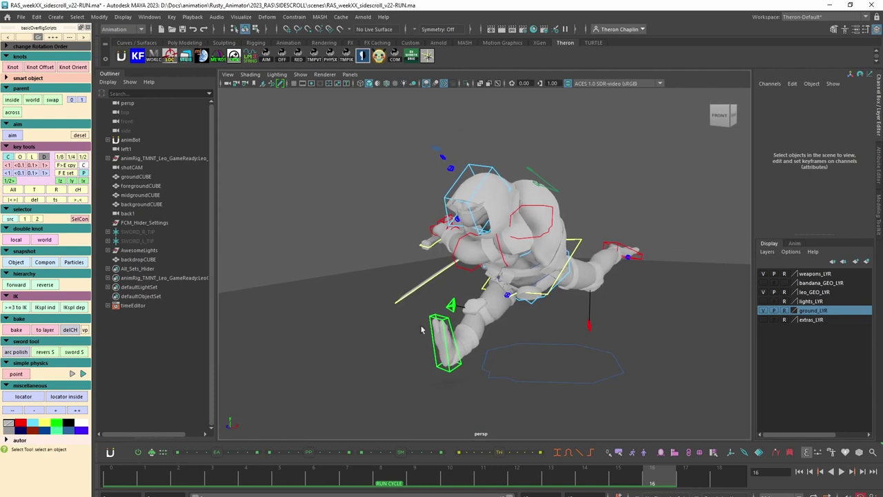
left_click(441, 321)
left_click(641, 257)
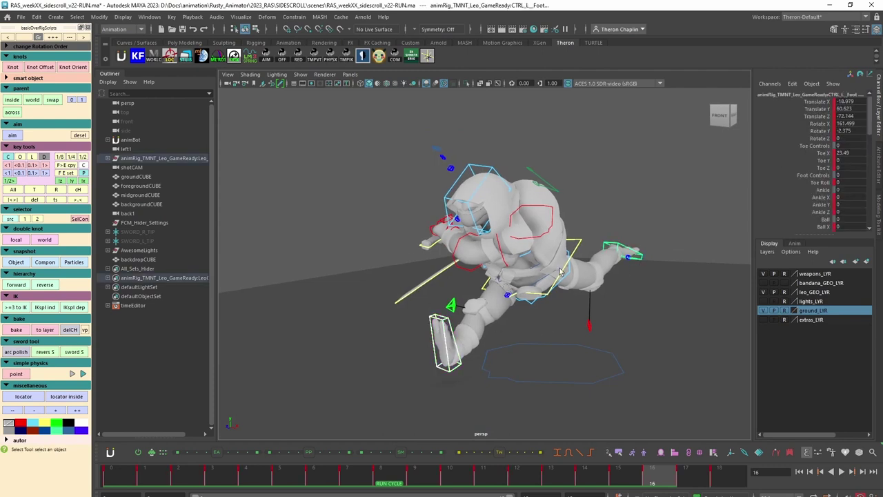
left_click(579, 310)
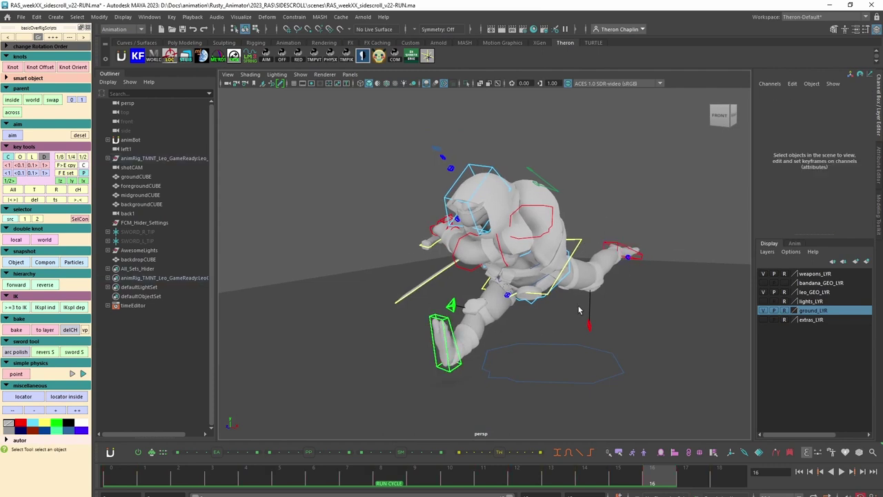
Step: Examine the world control's Rotate Y channel with the Rotate tool and clear the selection
left_click(529, 377)
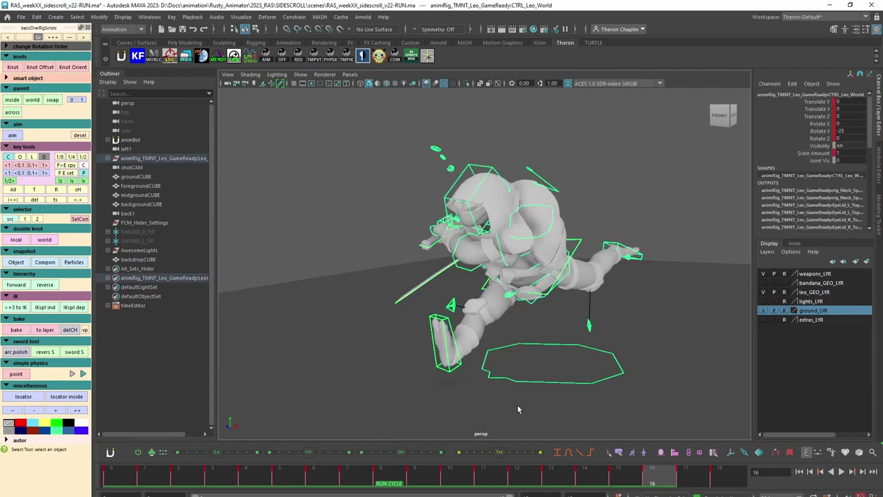
left_click(820, 131)
key("e")
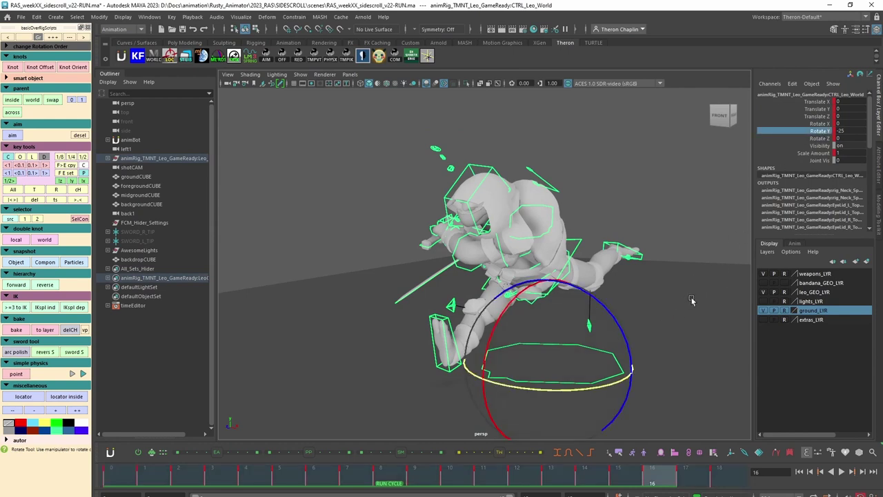
key("q")
left_click(584, 376)
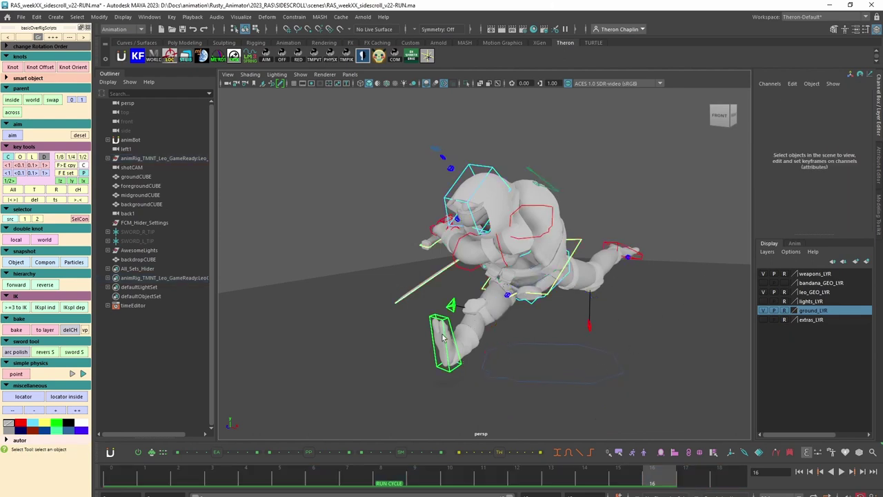
Step: Create OverRig knots for the two foot controls and the body control
left_click(605, 297)
left_click(640, 258)
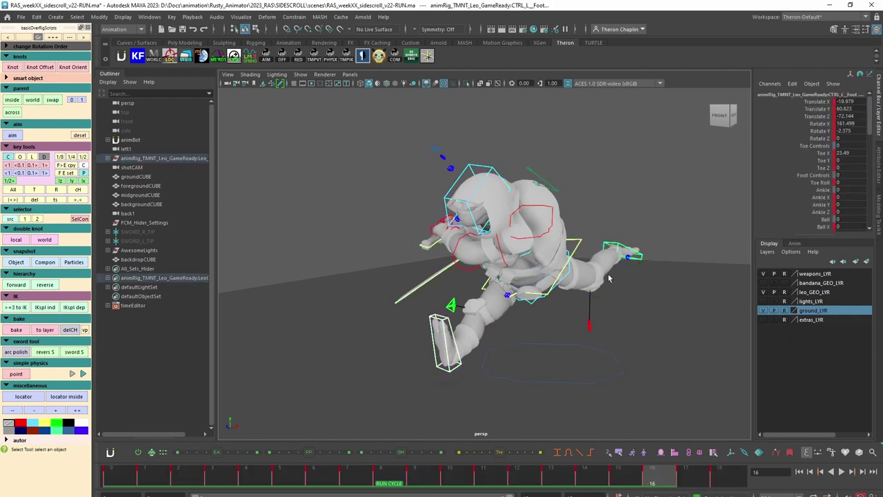
left_click(539, 301)
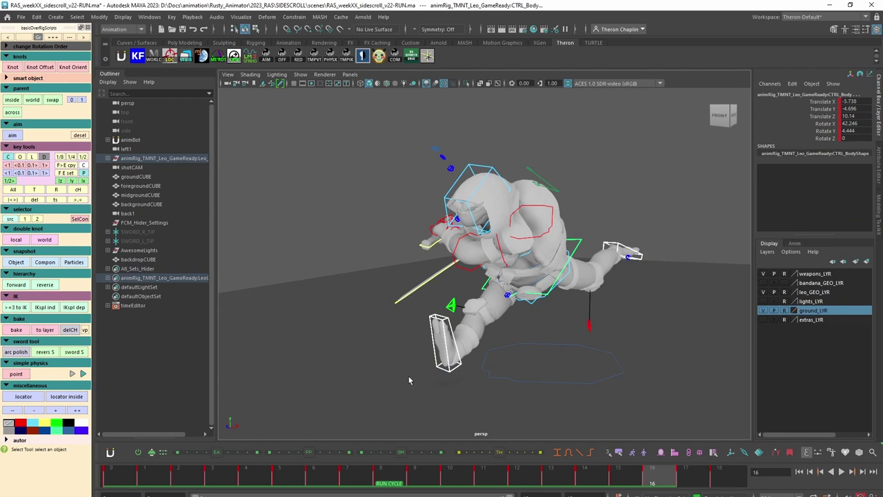
left_click(12, 69)
left_click(12, 69)
left_click(12, 69)
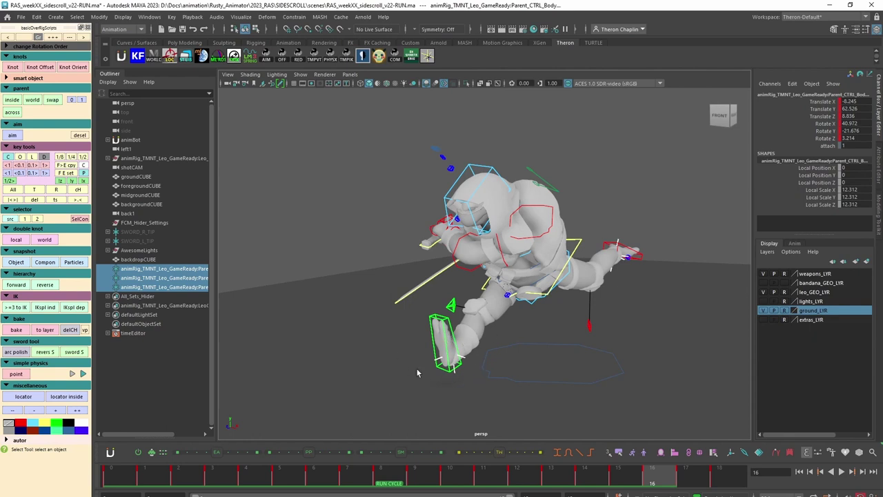
Step: Examine the three baked knot locators, isolating the right foot's locator with the Move tool, and clear the selection
key("w")
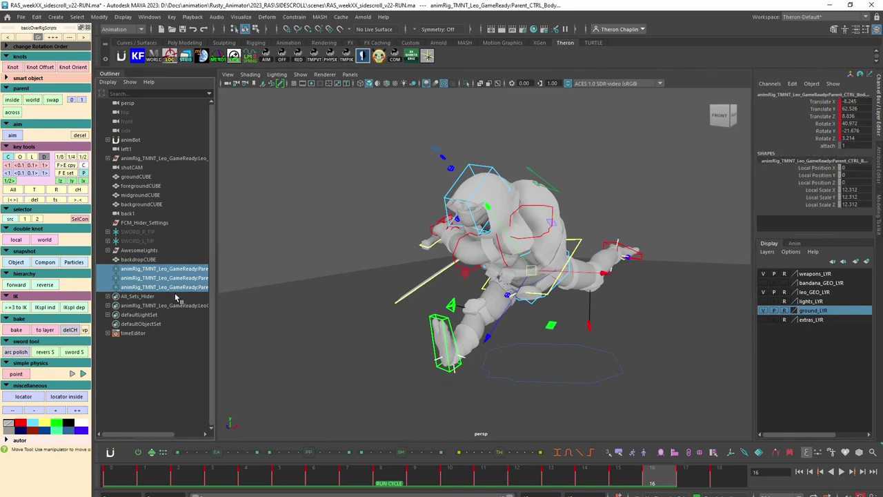
mouse_move(178, 296)
middle_mouse_down()
mouse_move(180, 271)
mouse_move(172, 290)
middle_mouse_up()
left_click(184, 270)
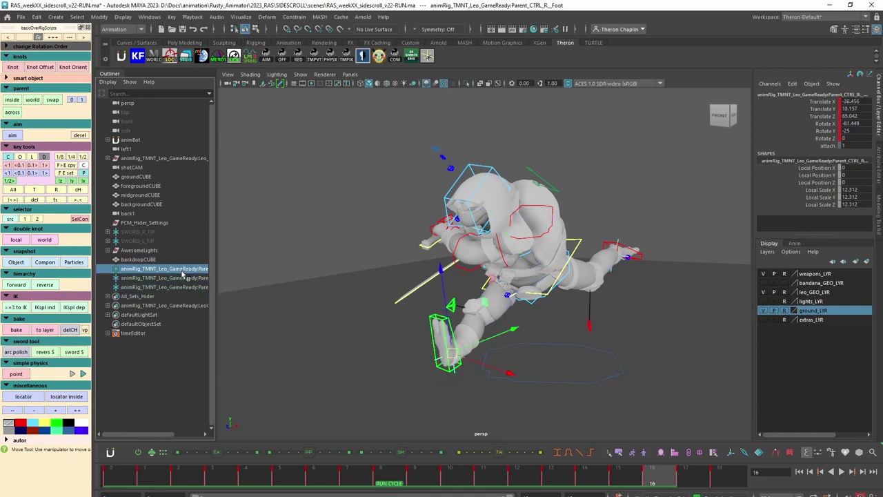
mouse_move(450, 353)
left_mouse_down()
mouse_move(443, 332)
mouse_move(441, 358)
left_mouse_up()
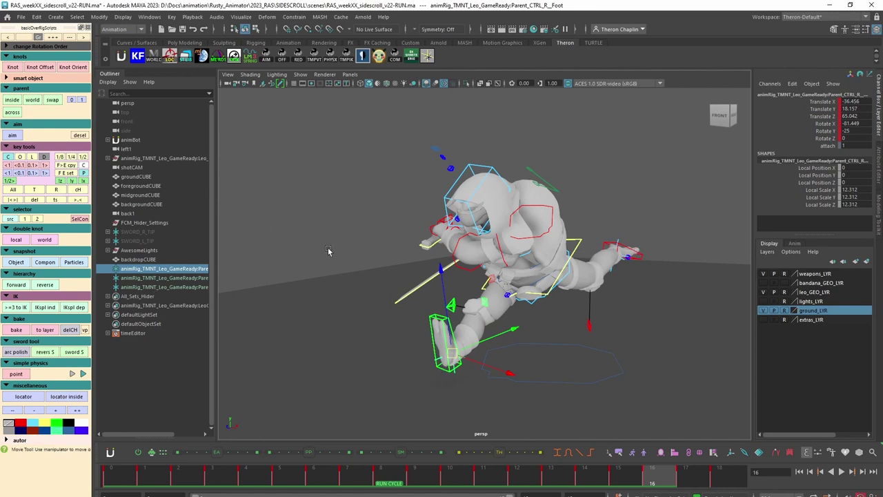
left_click(308, 276)
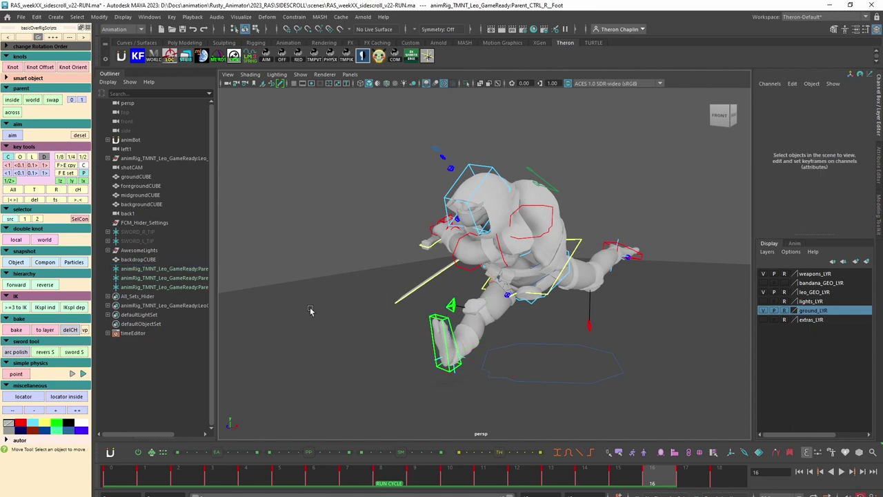
Step: Set all Rotate Y keys of the world control to 0 in the Graph Editor and close it
left_click(551, 378)
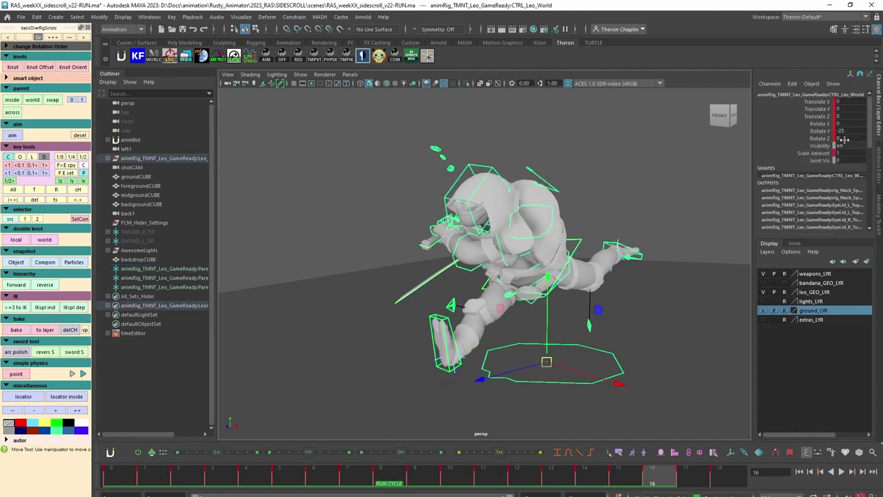
left_click(633, 218)
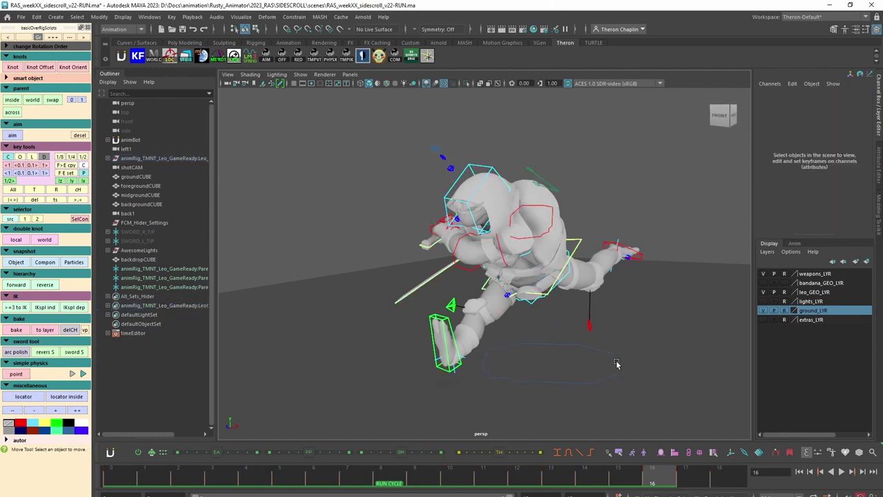
key("shift+g")
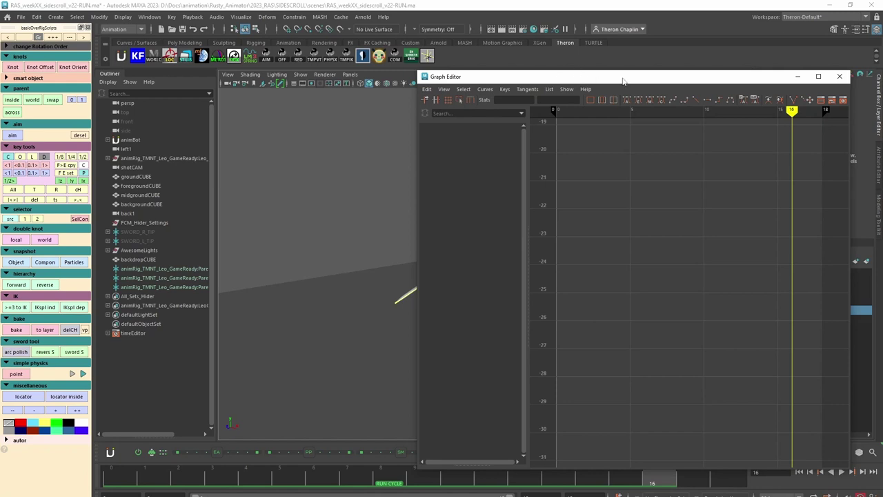
left_click_drag(673, 81, 526, 85)
left_click(536, 381)
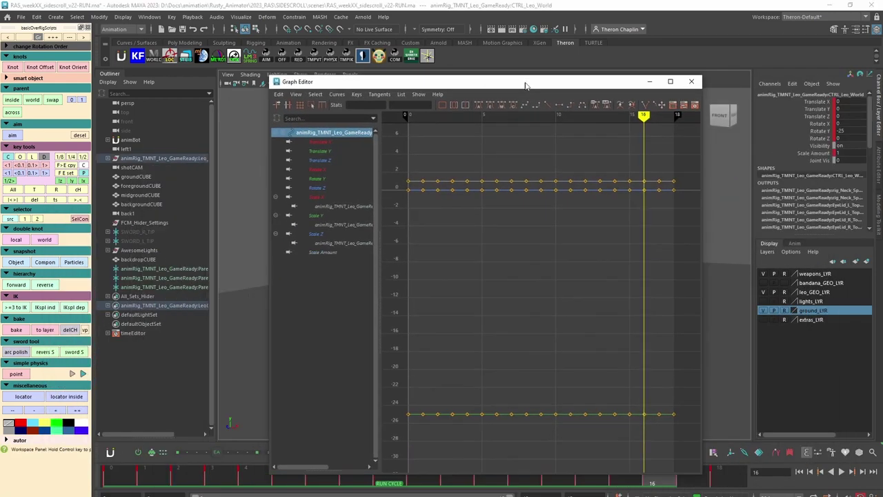
left_click(417, 417)
double_click(414, 104)
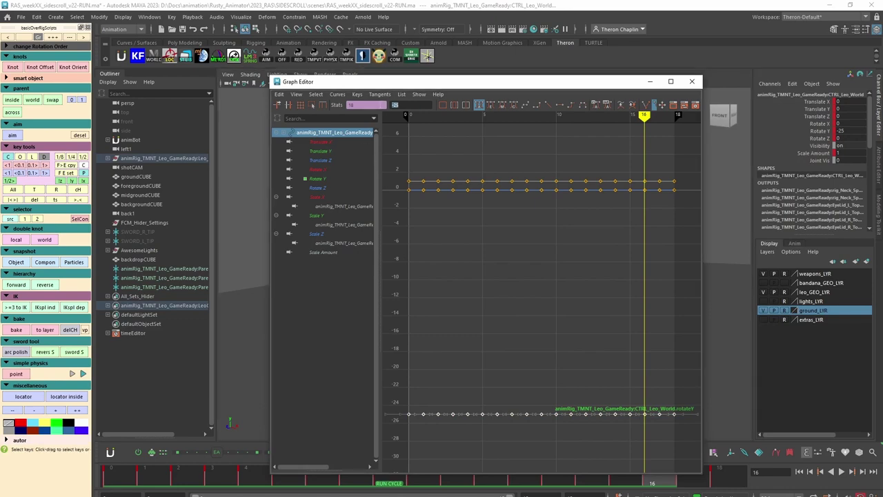
key("Return")
type("0")
key("Return")
left_click(691, 83)
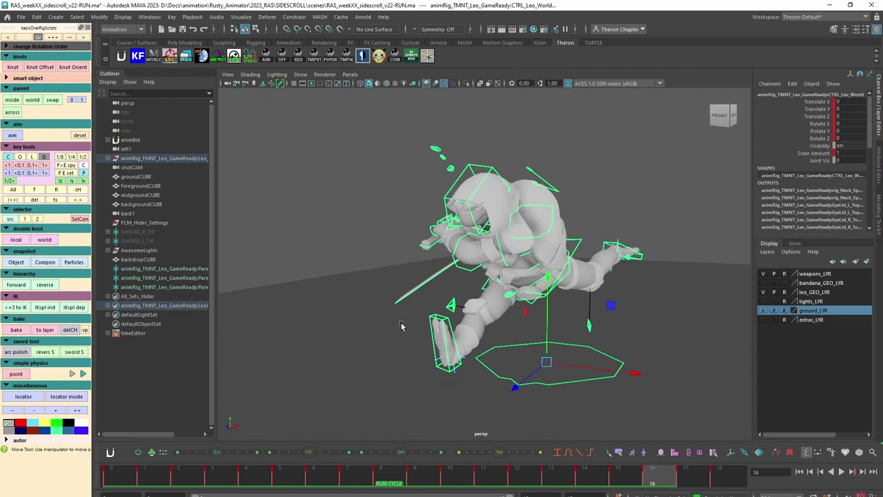
Step: Bake the two foot controls and the body control with OverRig and delete the three knot locators
left_click(431, 321)
left_click(439, 321)
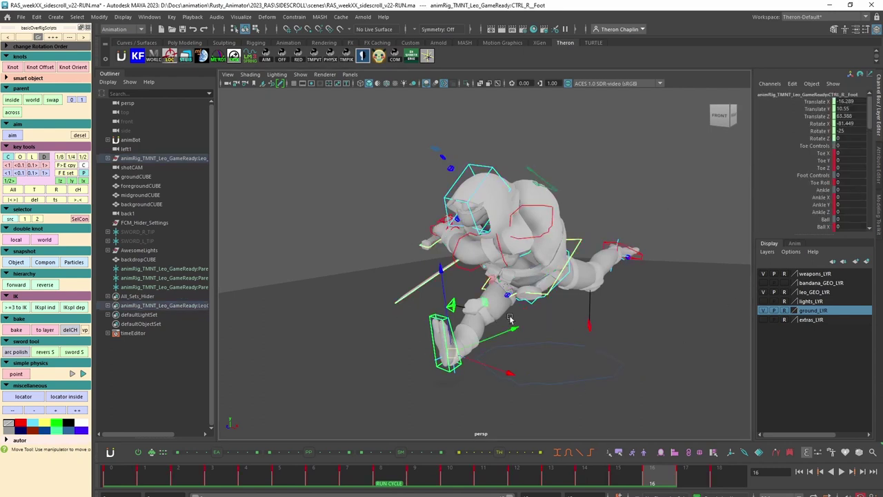
left_click(631, 262)
left_click(578, 242)
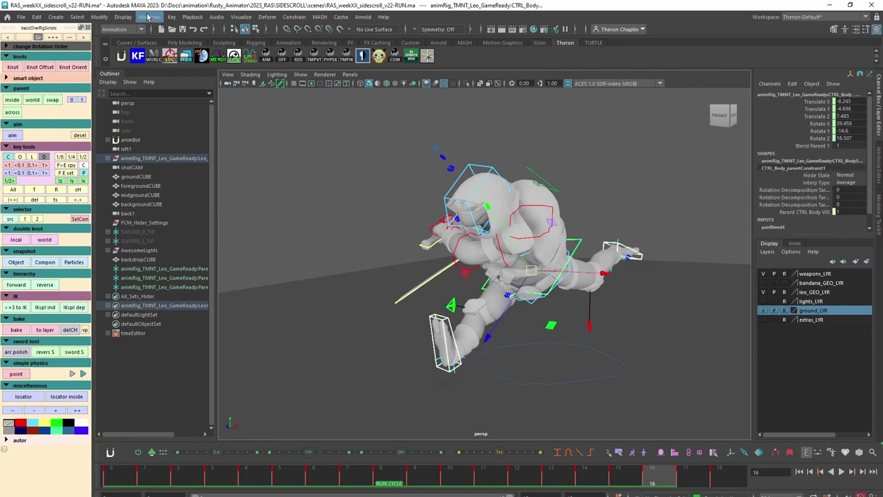
left_click(15, 329)
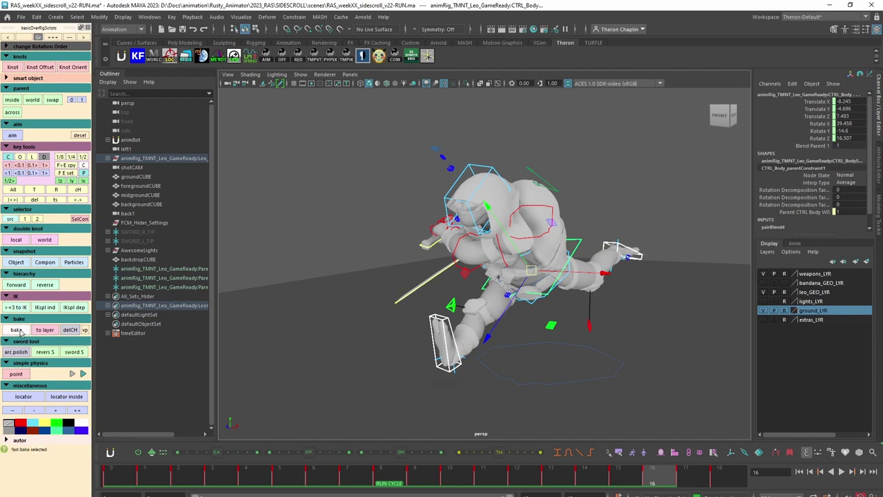
left_click(16, 329)
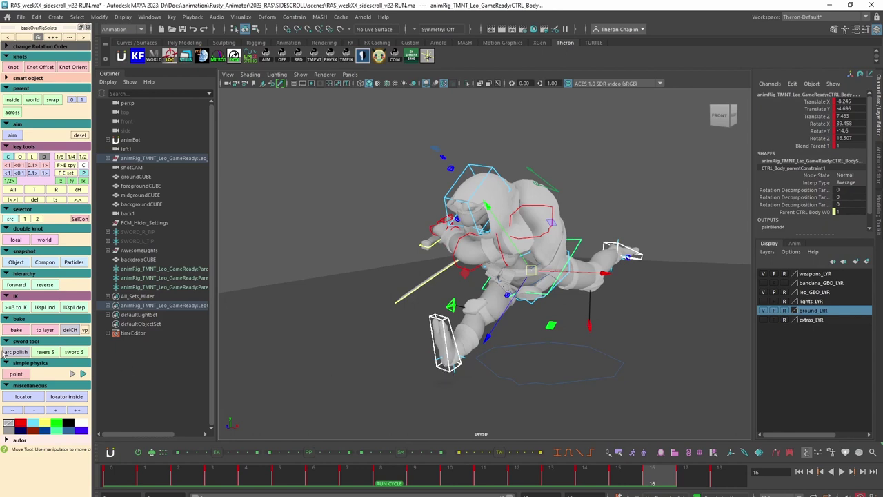
left_click_drag(181, 287, 184, 268)
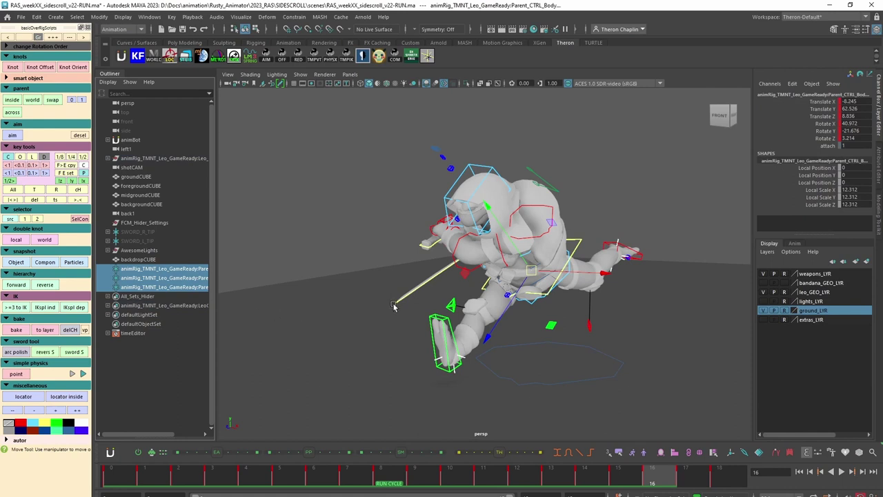
key("Delete")
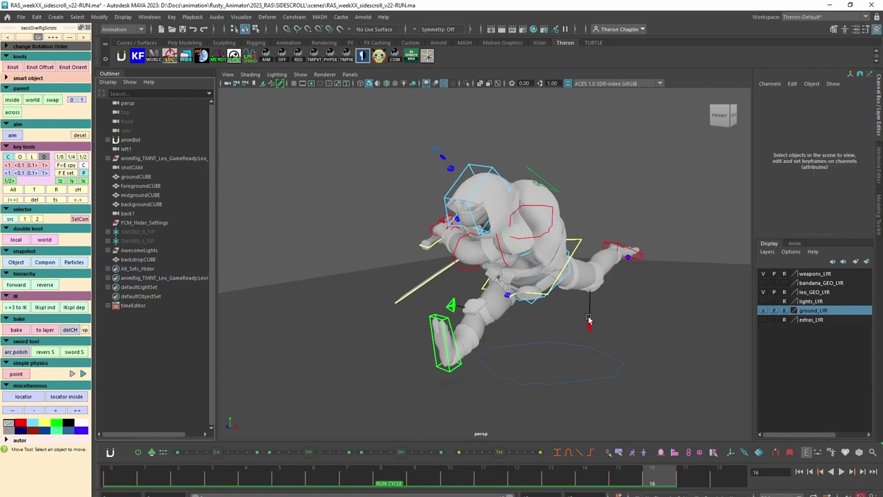
Step: Play the run cycle in the enlarged shot camera view and stop playback
key("space")
key("space")
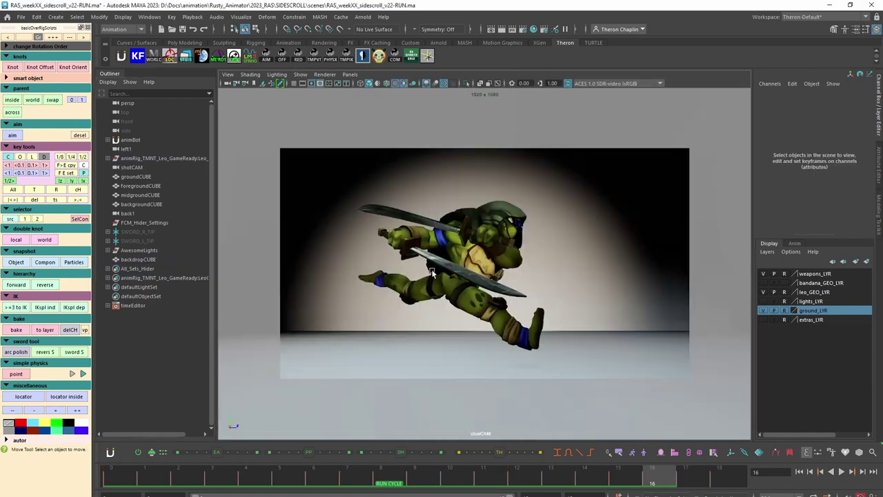
key("alt+v")
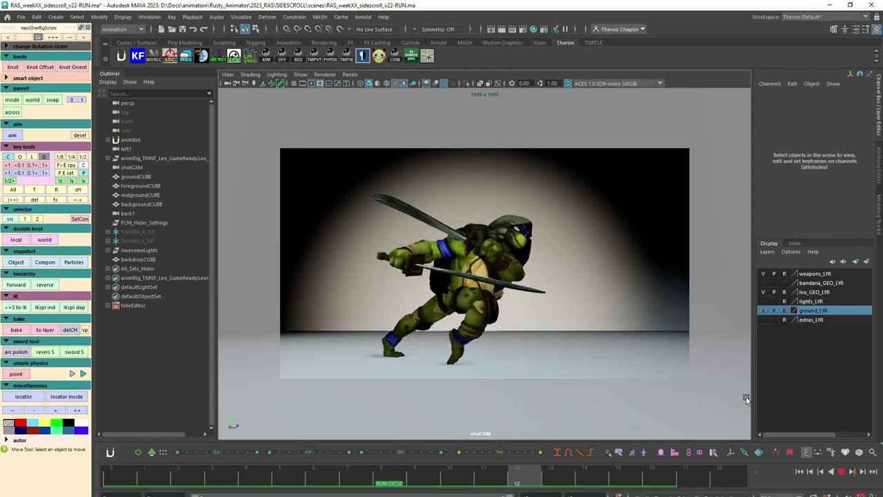
key("alt+v")
Step: Show the shot camera and perspective views together, check the world control's Rotate Y channel, and replay the cycle
key("space")
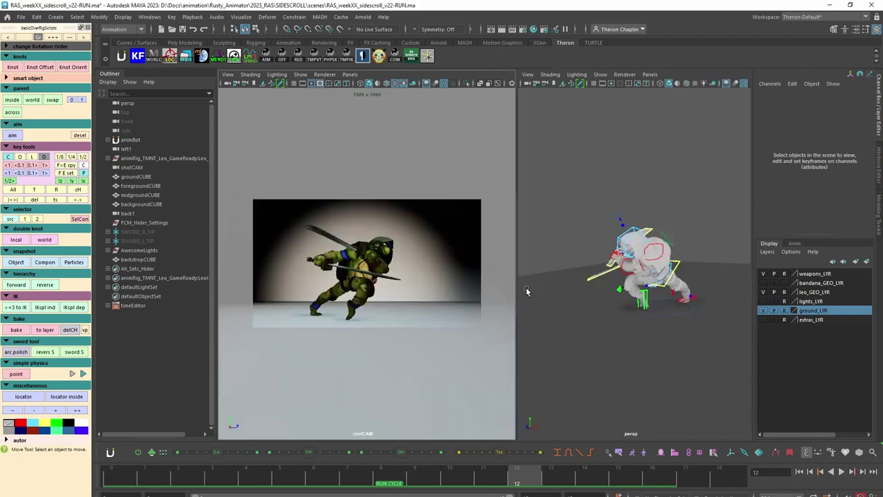
left_click(676, 325)
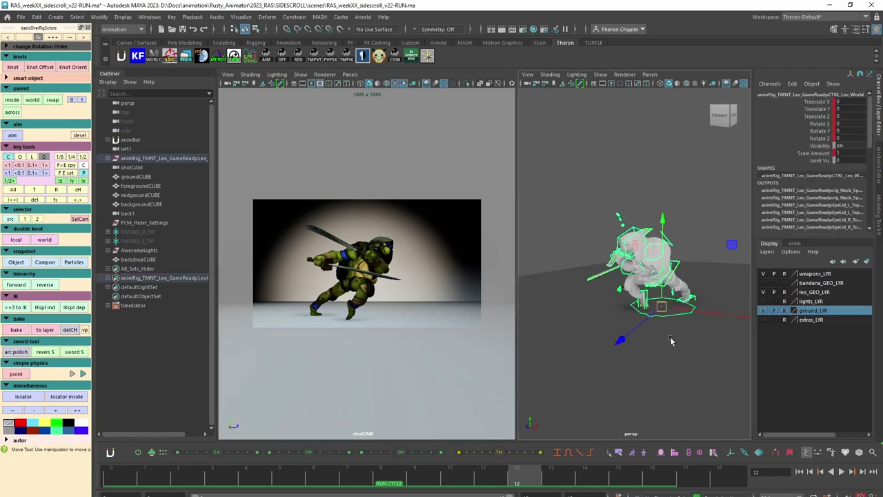
left_click(820, 131)
key("e")
key("alt+v")
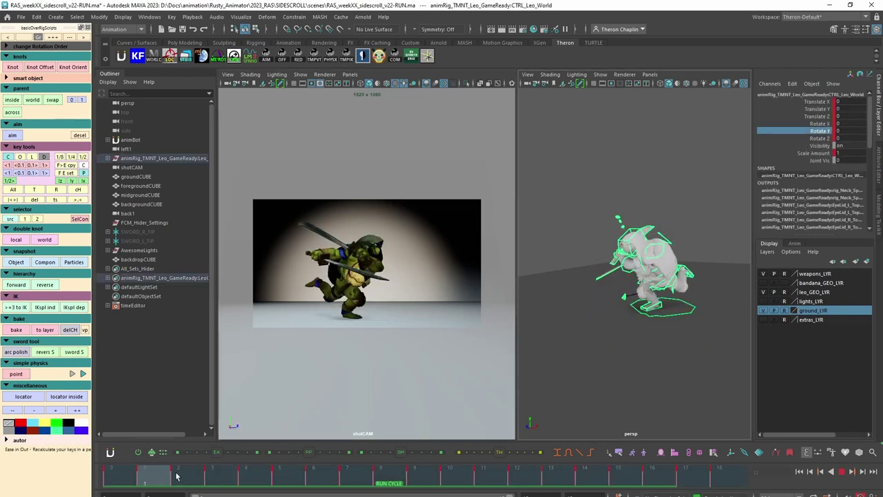